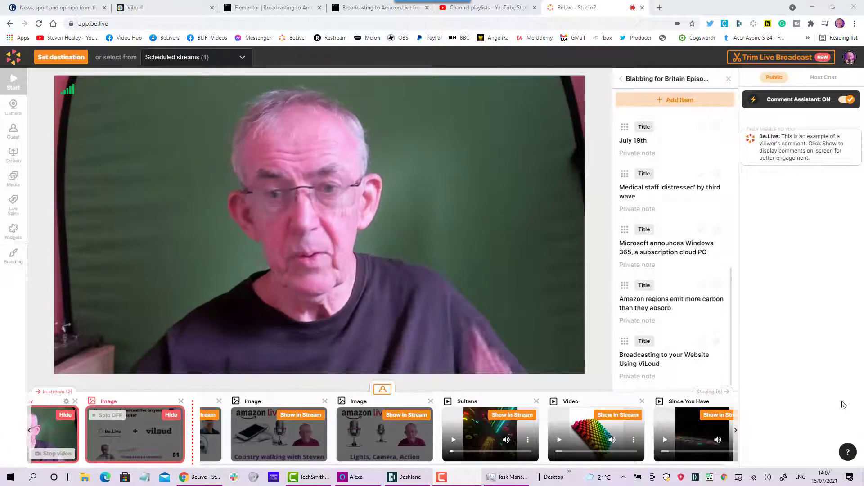
Step: Briefly display the "Broadcasting to your Website Using ViLoud" title on the stream, viewing the blog post's "In the video" list in between
mouse_move(683, 366)
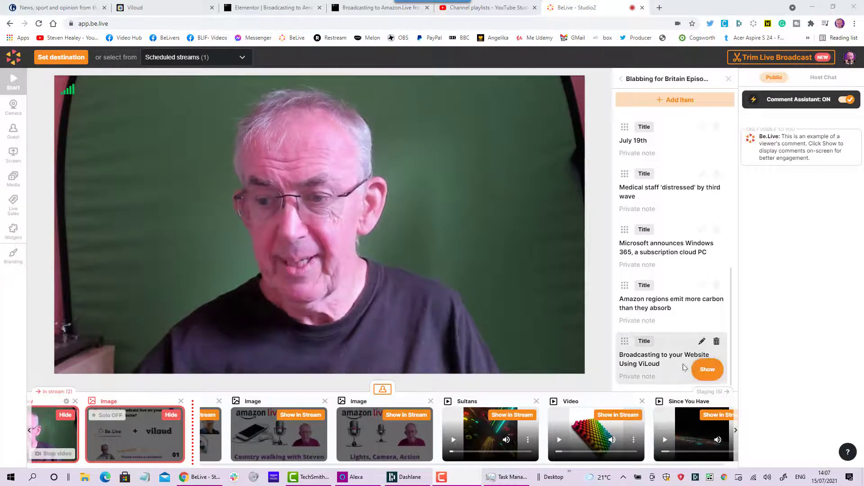
click(707, 369)
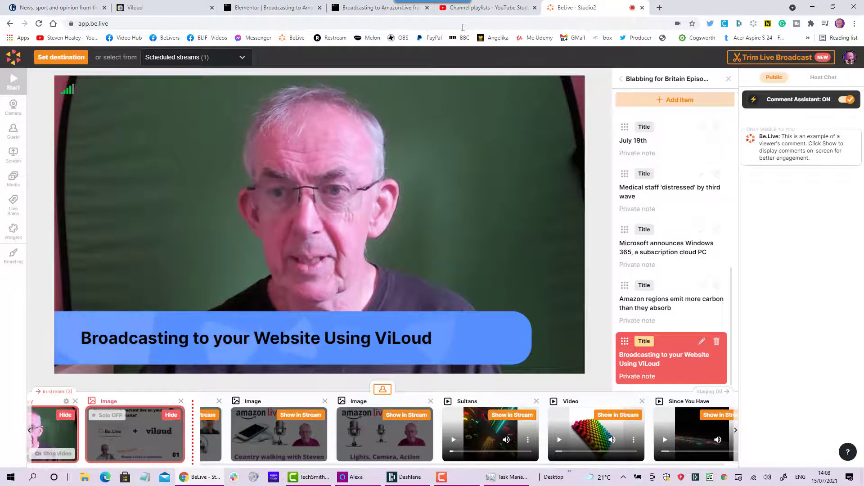
click(385, 7)
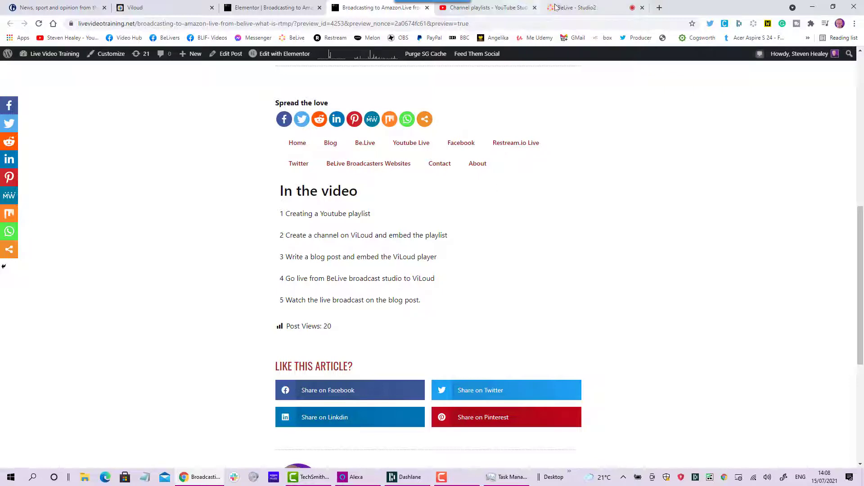
click(577, 7)
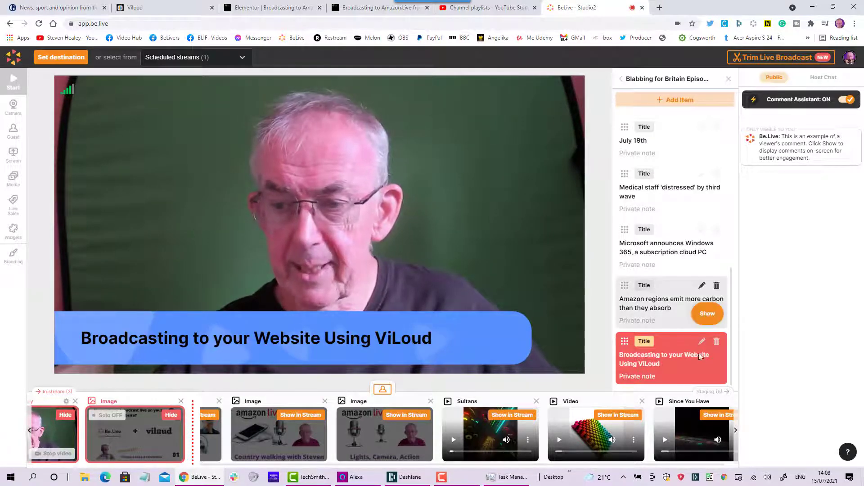
click(707, 369)
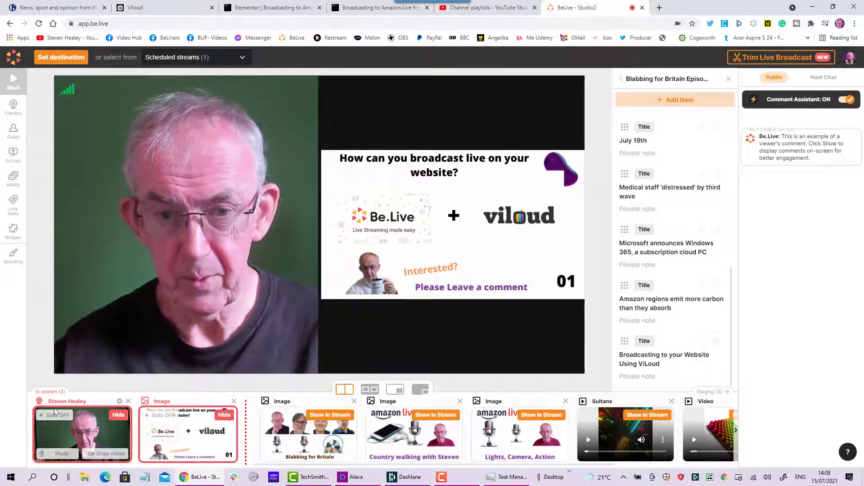
Step: Switch to the YouTube Studio playlists, open the "Broadcasting to Amazon.LIve" playlist on YouTube and copy its title
click(479, 9)
mouse_move(266, 197)
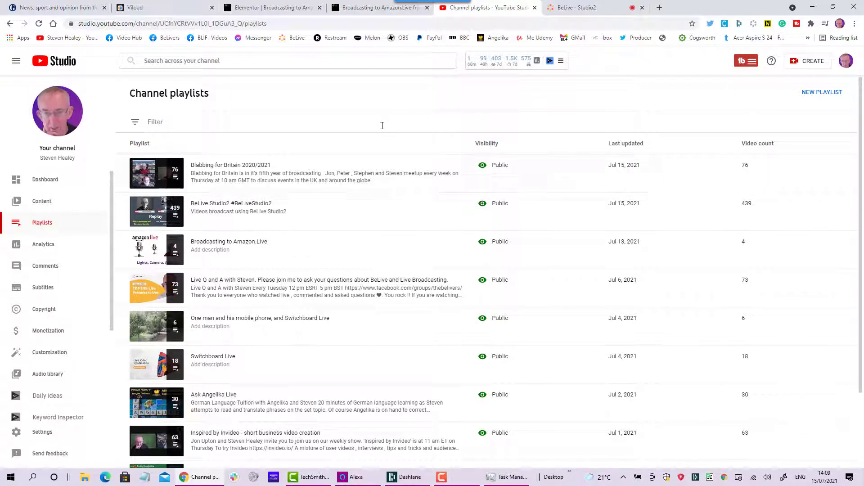
mouse_move(291, 238)
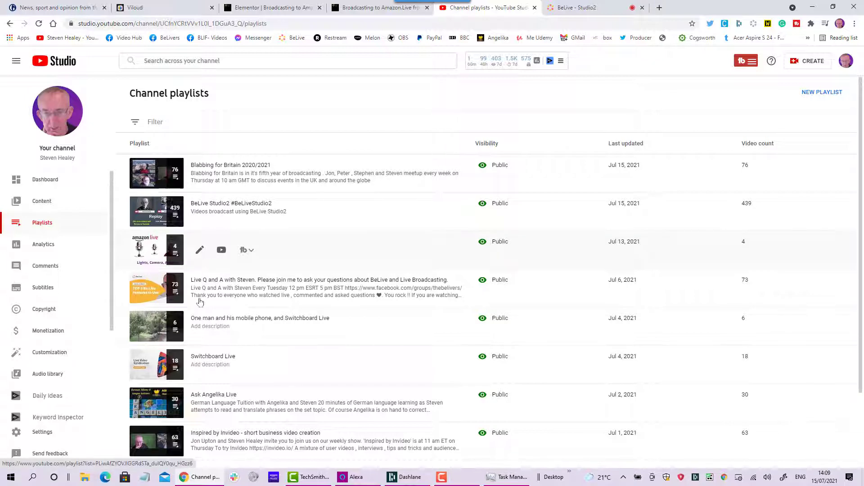
click(198, 250)
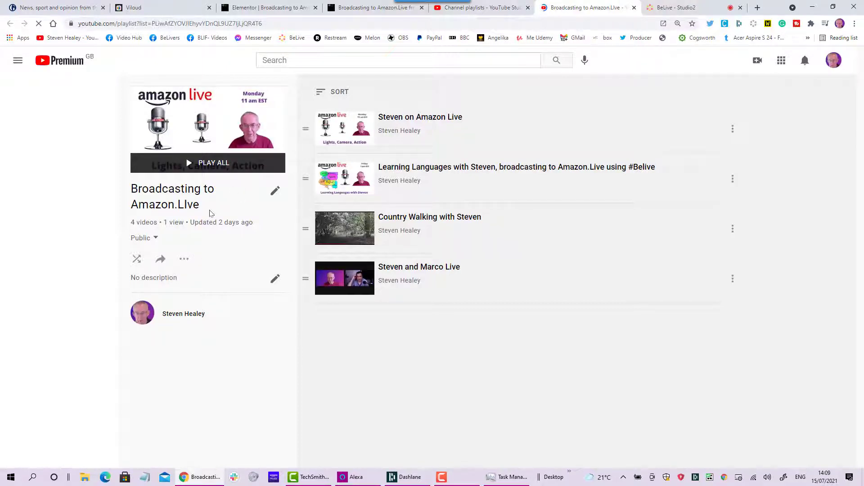
drag(209, 212, 134, 189)
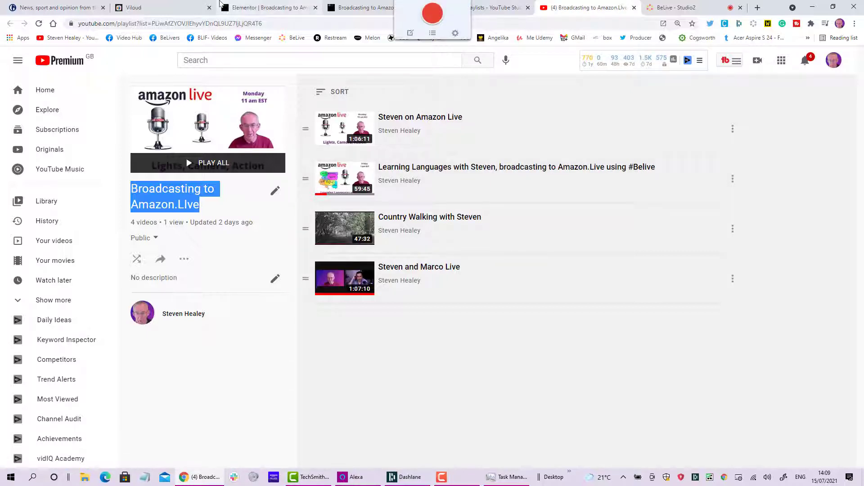
Step: Switch to Viloud and start a new On demand channel whose content comes from a Youtube Playlist
click(162, 9)
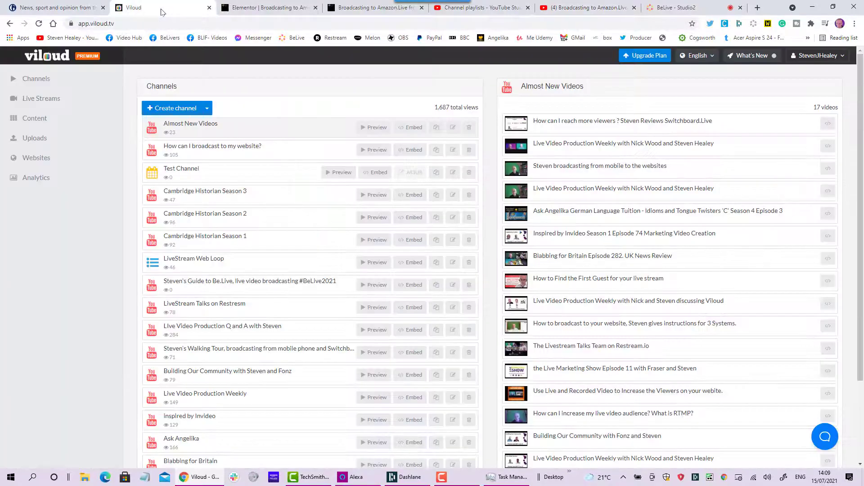
click(174, 109)
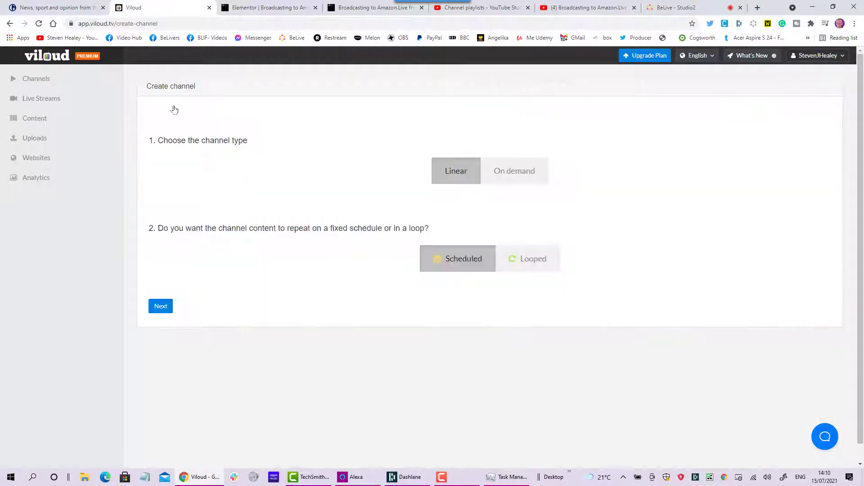
click(506, 176)
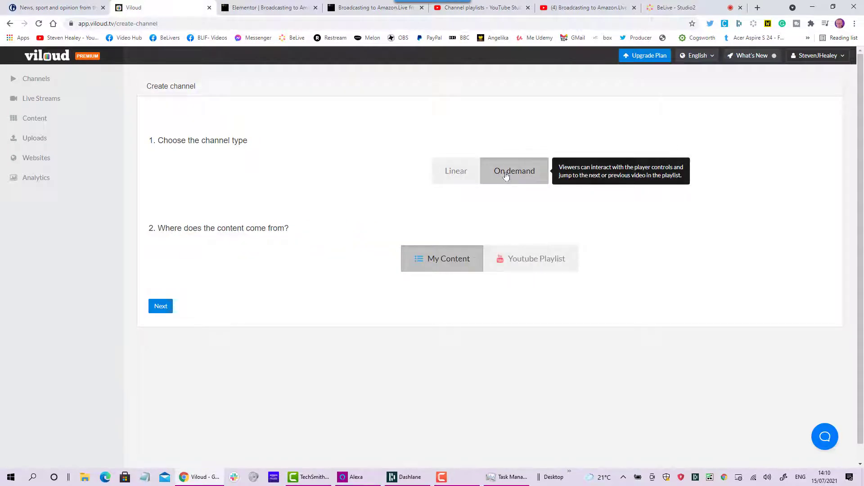
click(539, 264)
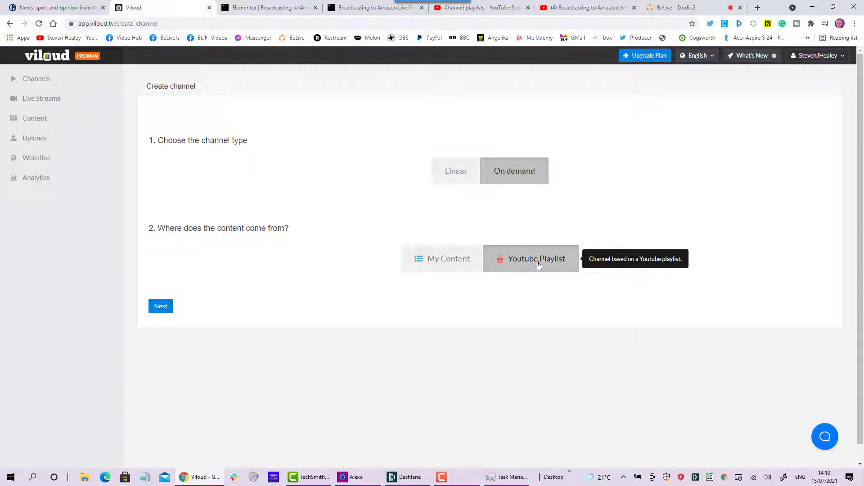
click(161, 306)
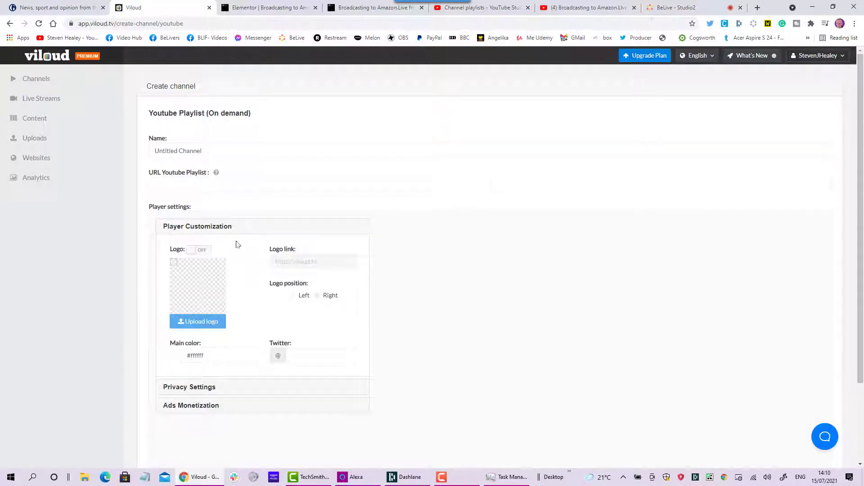
Step: Replace the default name of the new channel with "Broadcasting to Amazon.LIve"
click(206, 151)
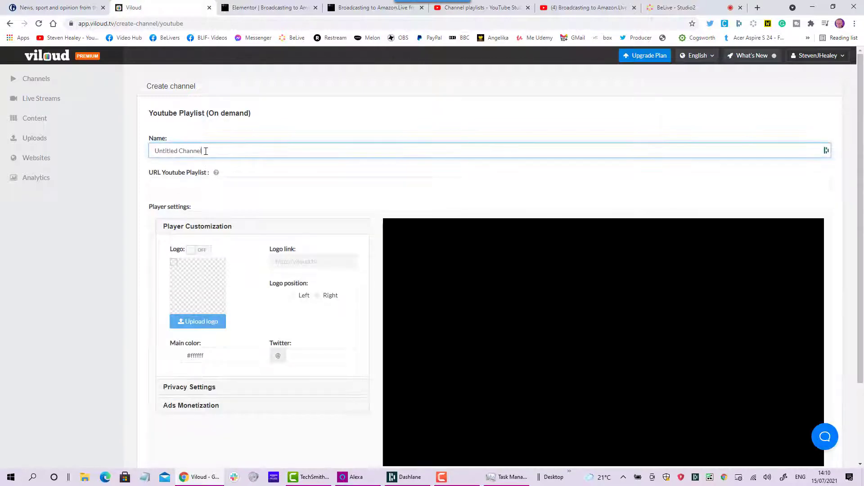
triple_click(154, 148)
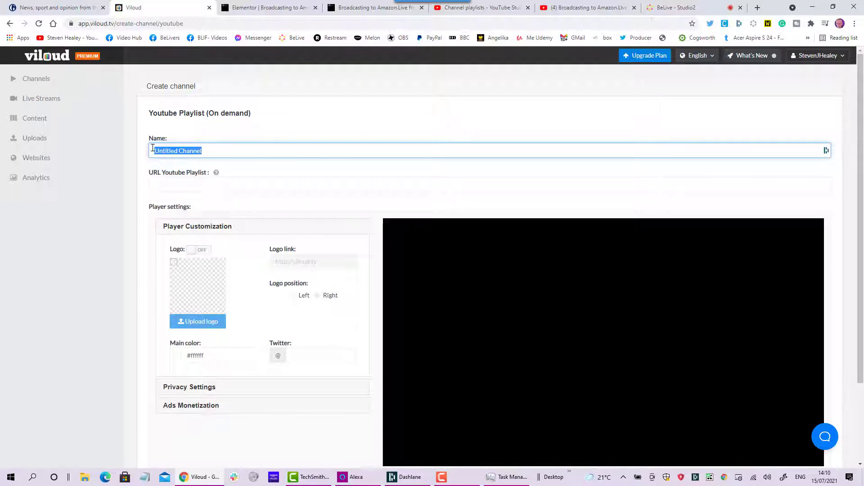
text(Broadcasting to Amazon.Live)
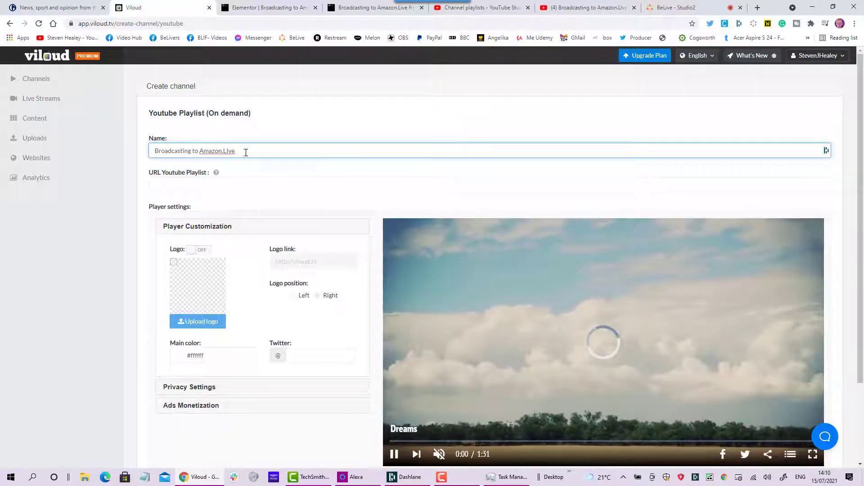
click(243, 153)
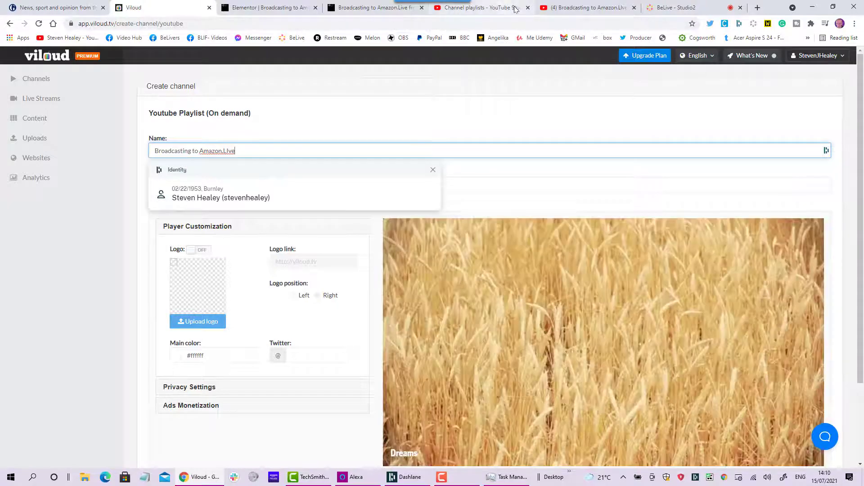
Step: Switch to the "Broadcasting to Amazon.LIve" playlist on YouTube and copy its share link
click(482, 8)
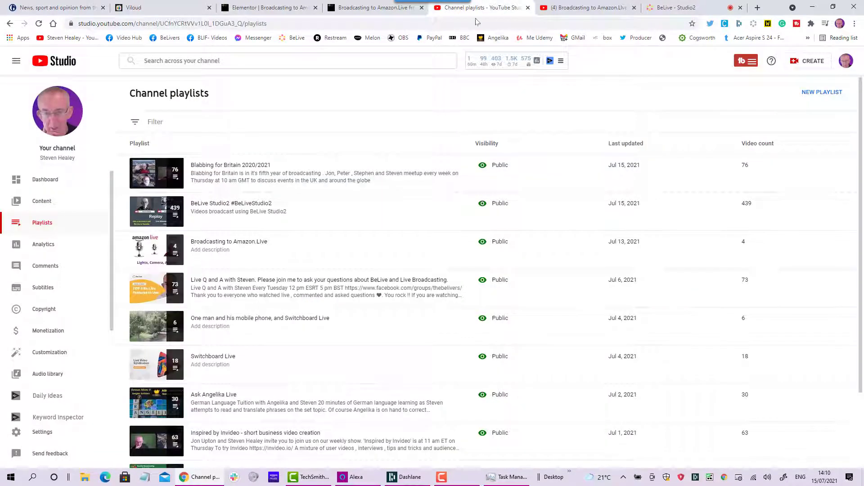
click(562, 9)
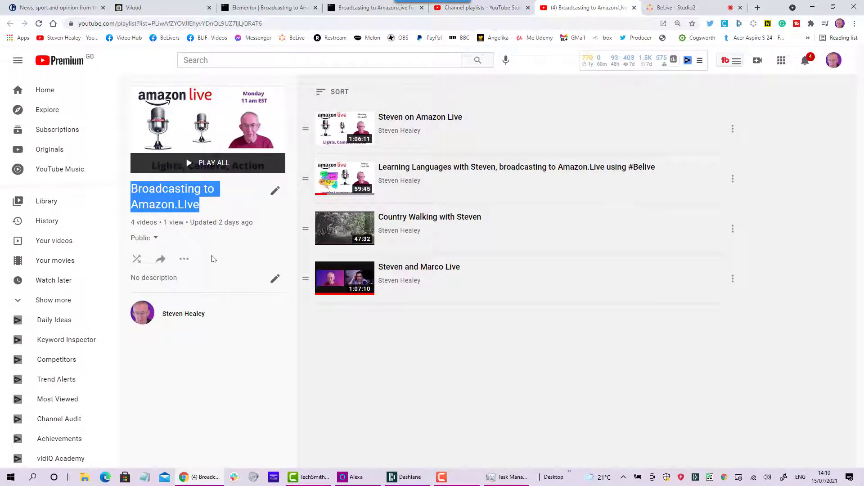
click(160, 259)
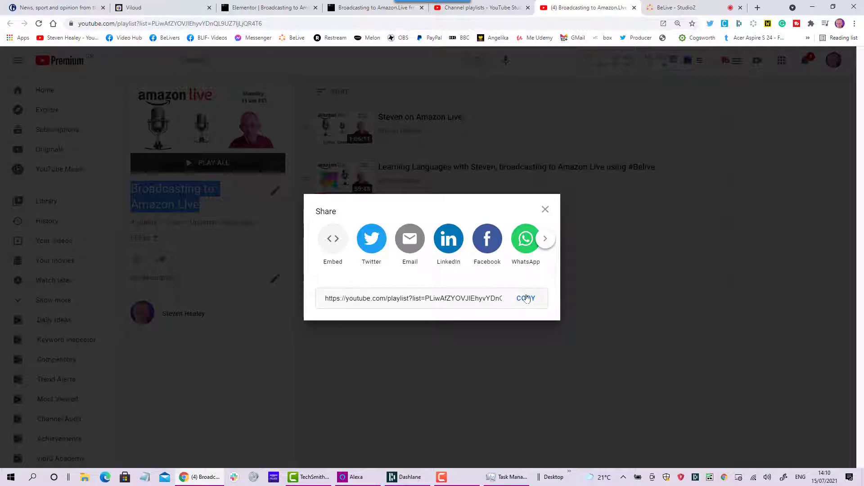
click(526, 298)
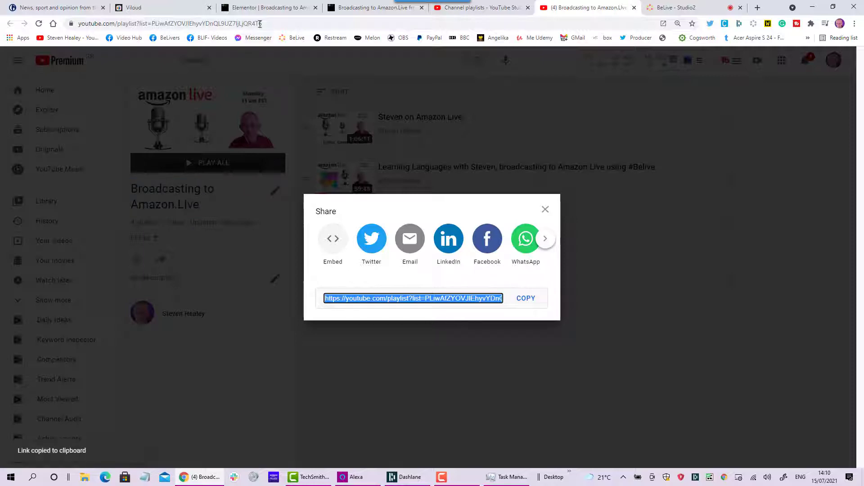
Step: Return to Viloud, paste the copied link as the channel's Youtube playlist URL and create the channel
click(163, 11)
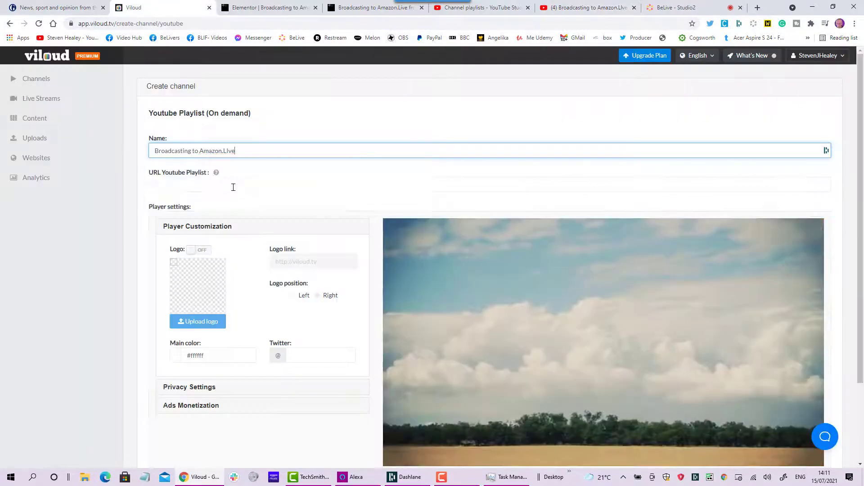
click(233, 188)
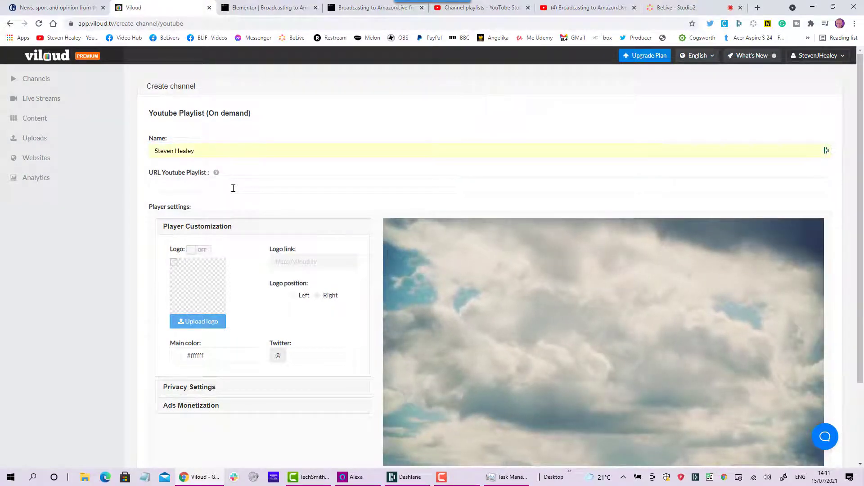
click(233, 189)
key(ctrl+v)
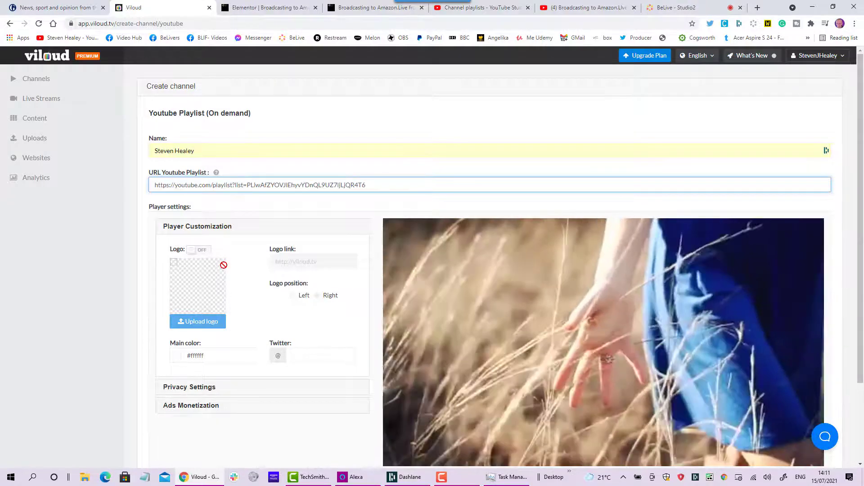
scroll(224, 265, down, 3)
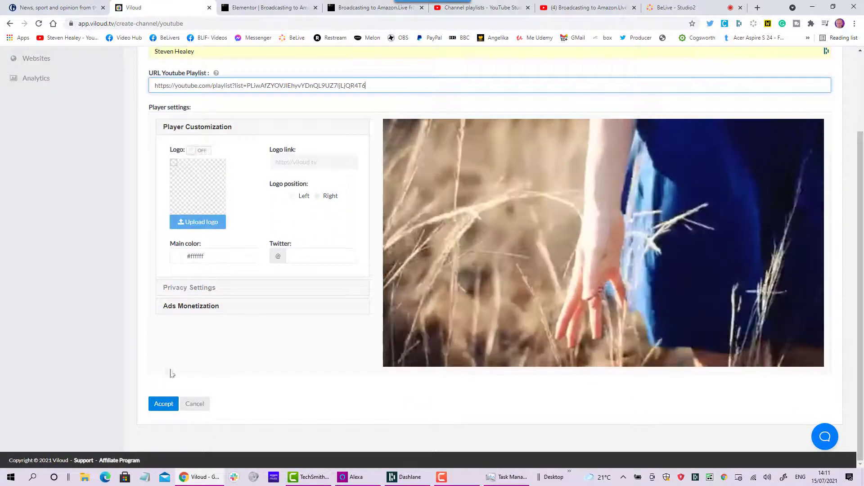
click(164, 404)
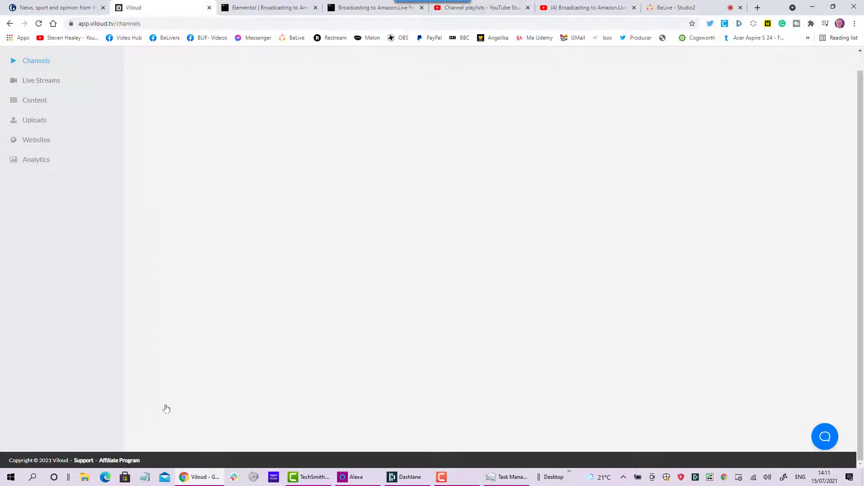
scroll(166, 408, down, 2)
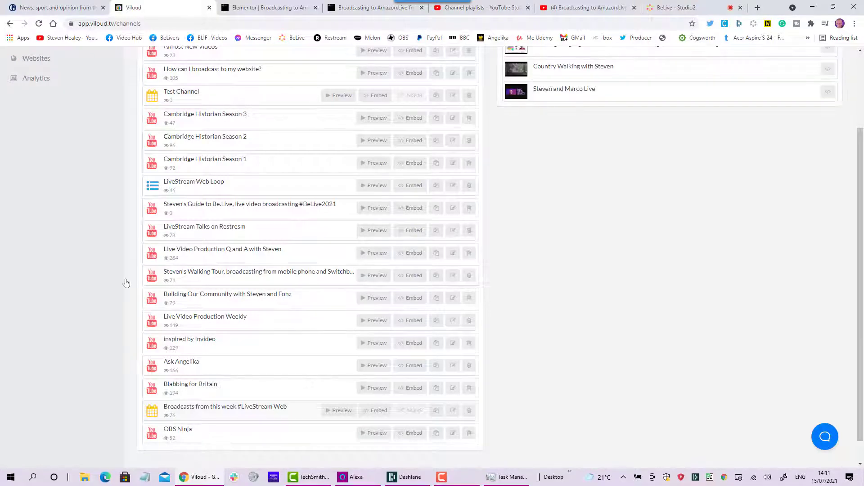
scroll(176, 174, up, 2)
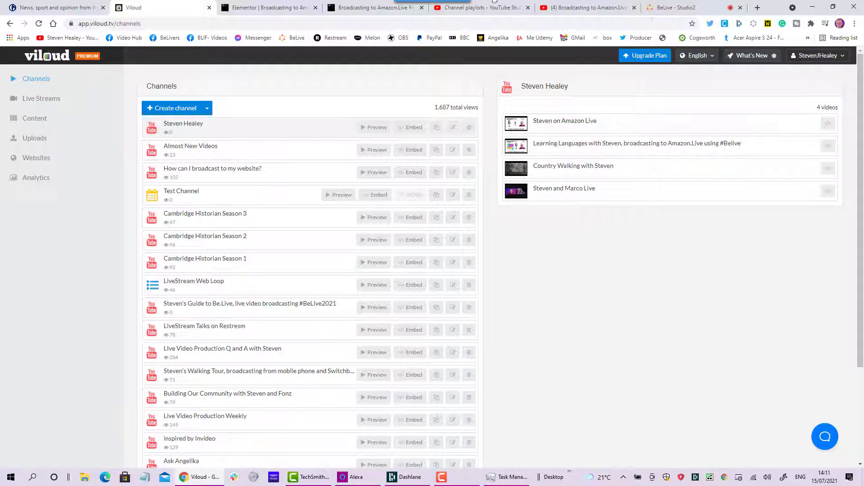
Step: Switch to the blog post in Elementor, add a single-column section below the "In the video" list and return to the widget selection
click(265, 9)
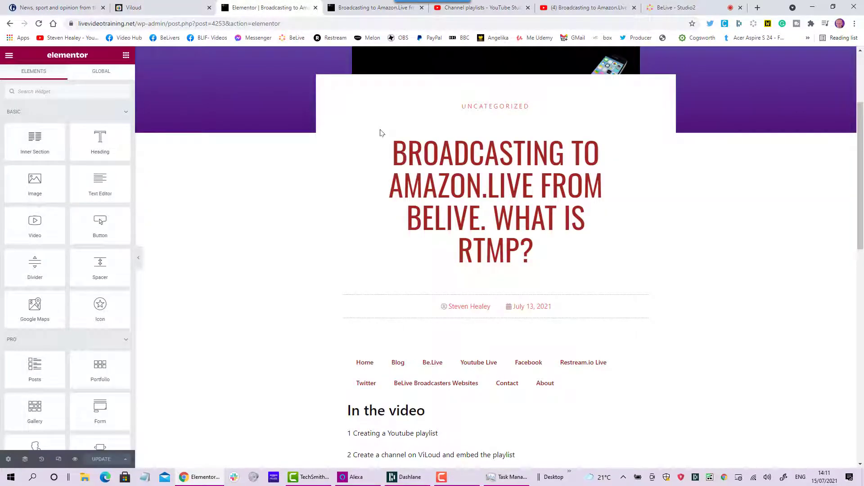
scroll(380, 132, down, 4)
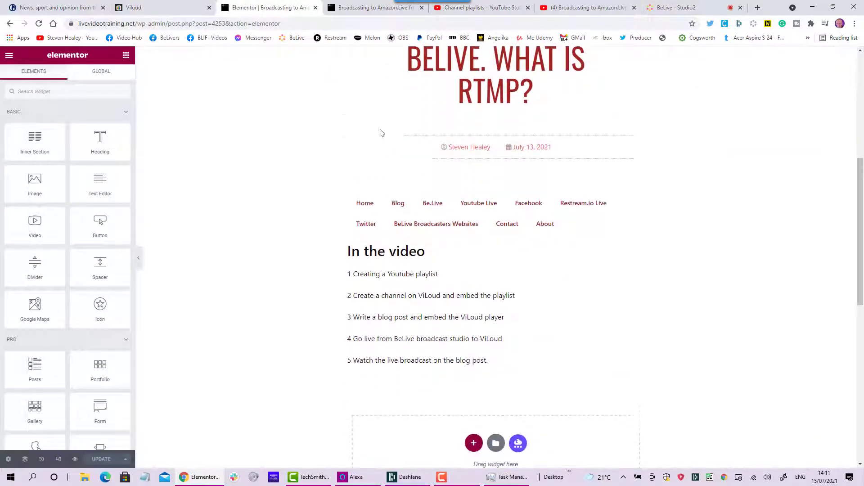
scroll(395, 180, down, 2)
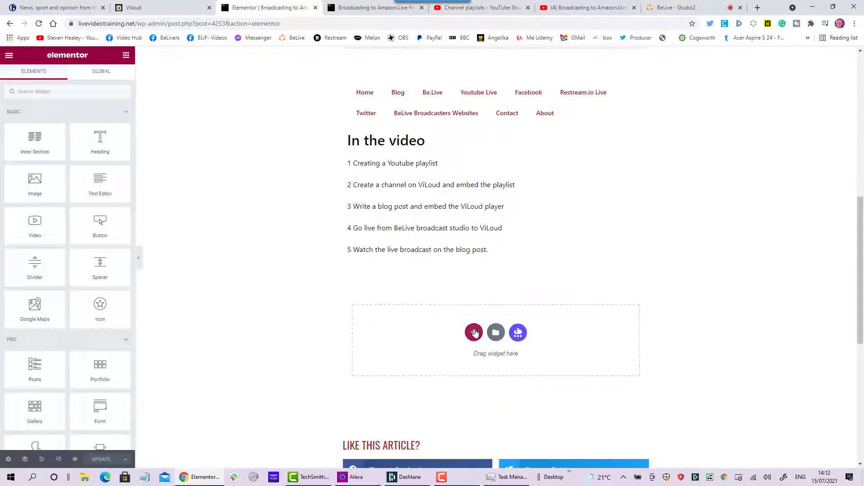
click(474, 333)
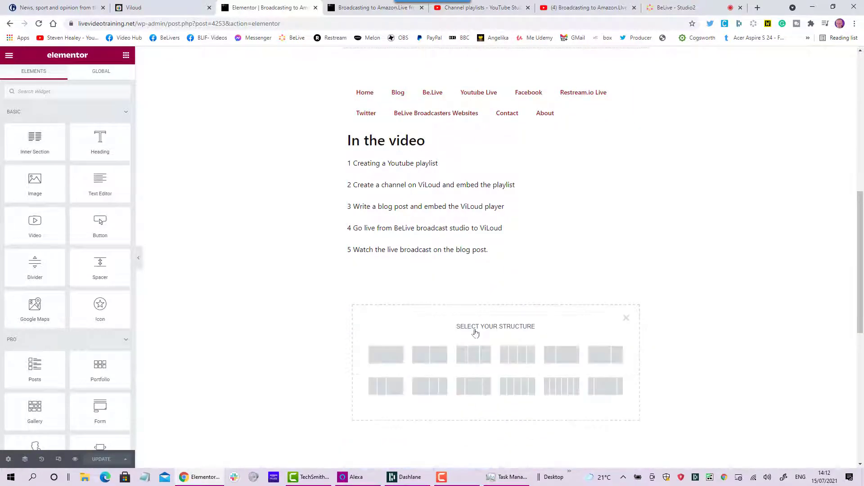
click(396, 357)
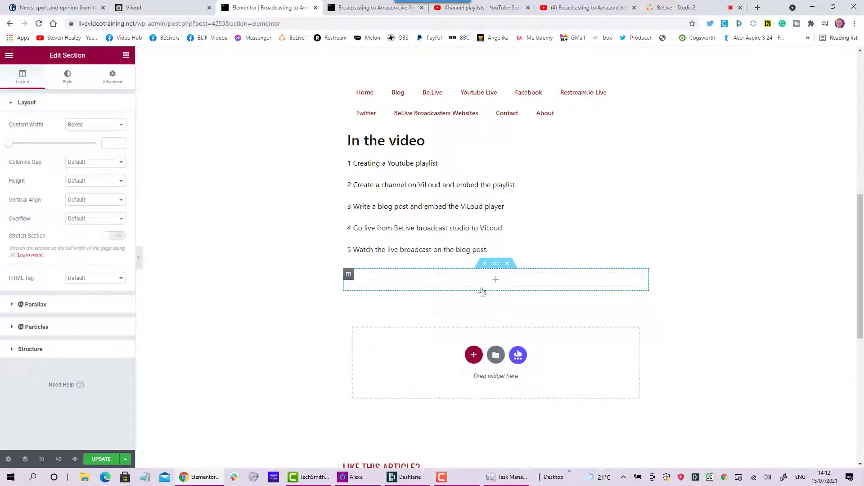
key(Escape)
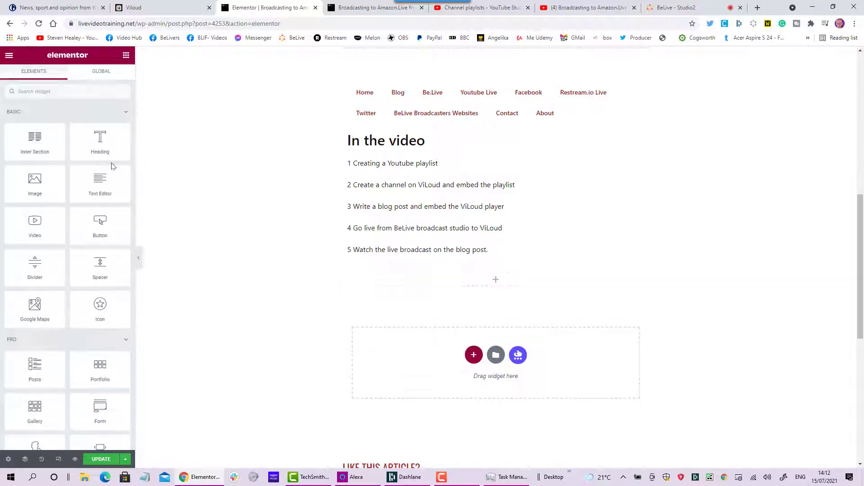
Step: Find the HTML widget and add it to the new section below the "In the video" list
click(35, 92)
text(HTML)
drag(36, 120, 483, 286)
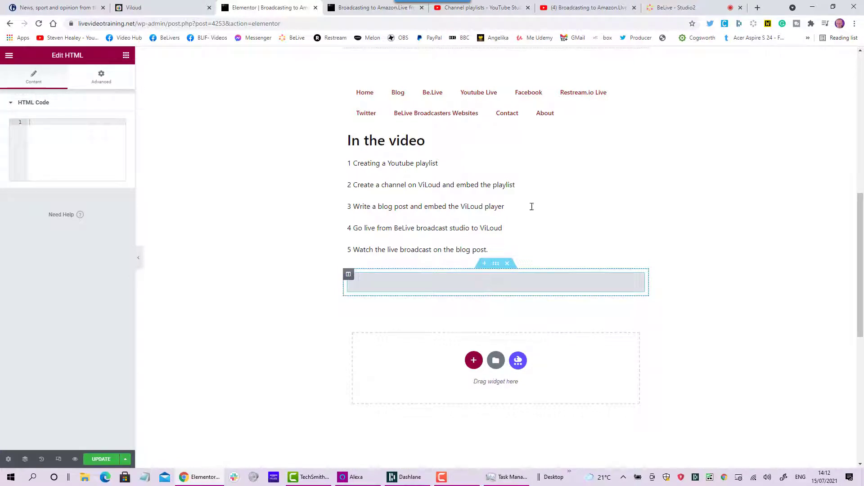
Step: Switch to Viloud, turn off Autoplay in the embed options of the "Broadcasting to Amazon.LIve" channel and copy its embed code
click(174, 9)
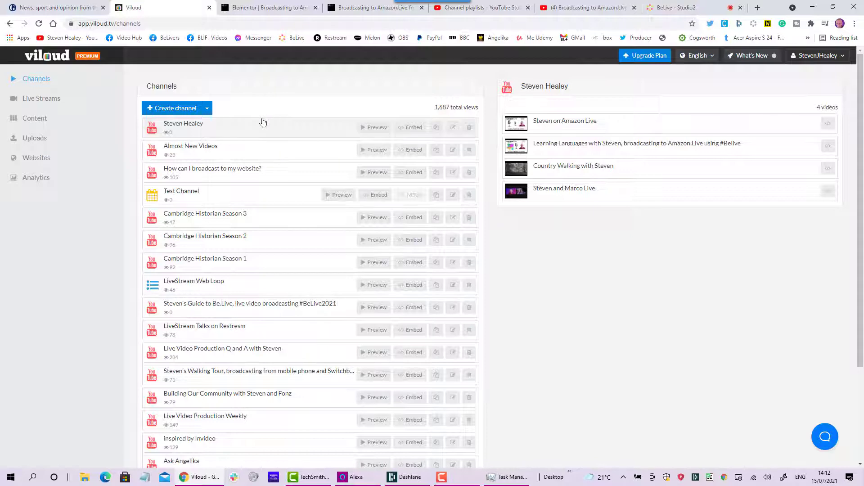
scroll(263, 122, down, 3)
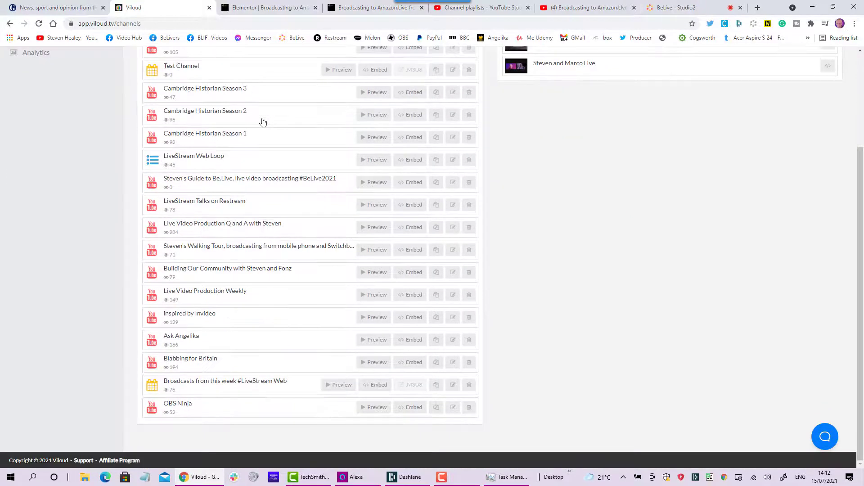
scroll(262, 120, up, 3)
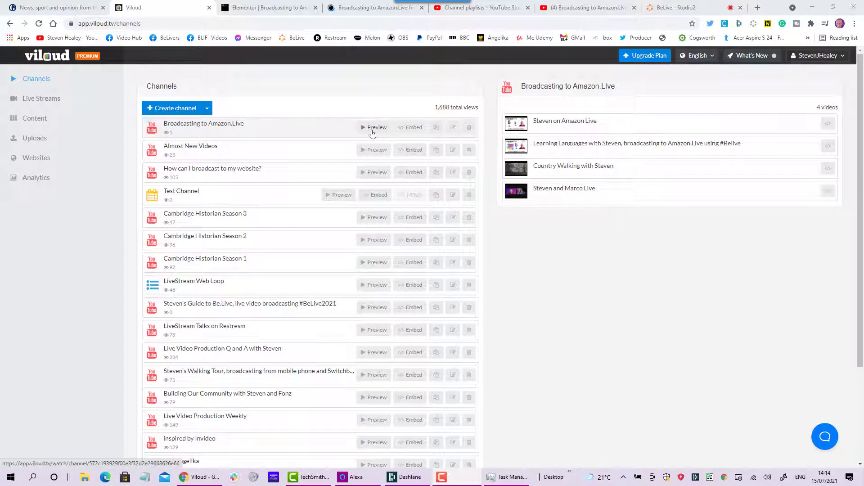
click(414, 128)
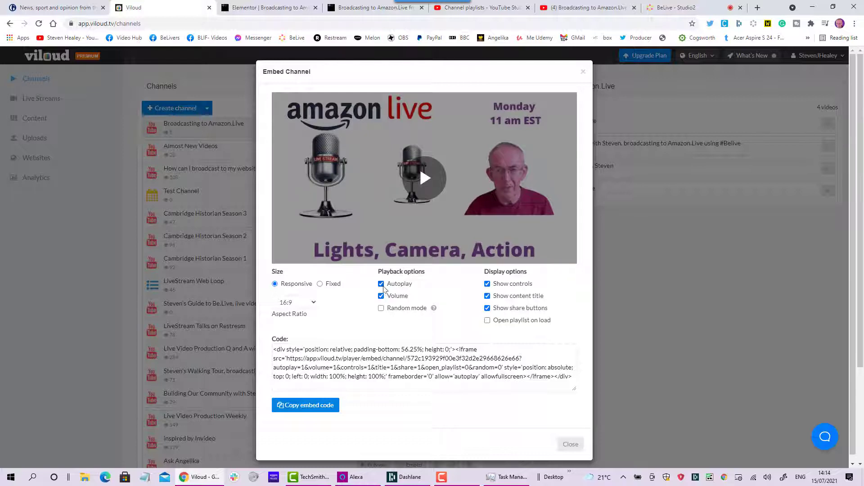
click(380, 285)
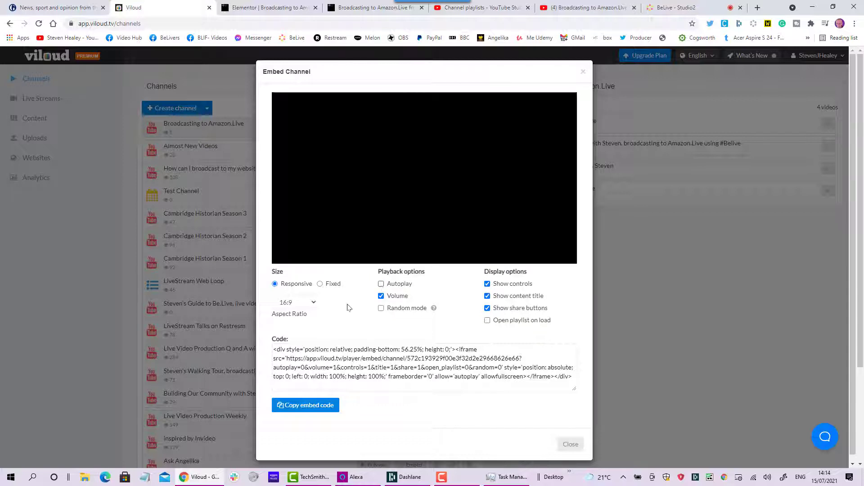
click(324, 405)
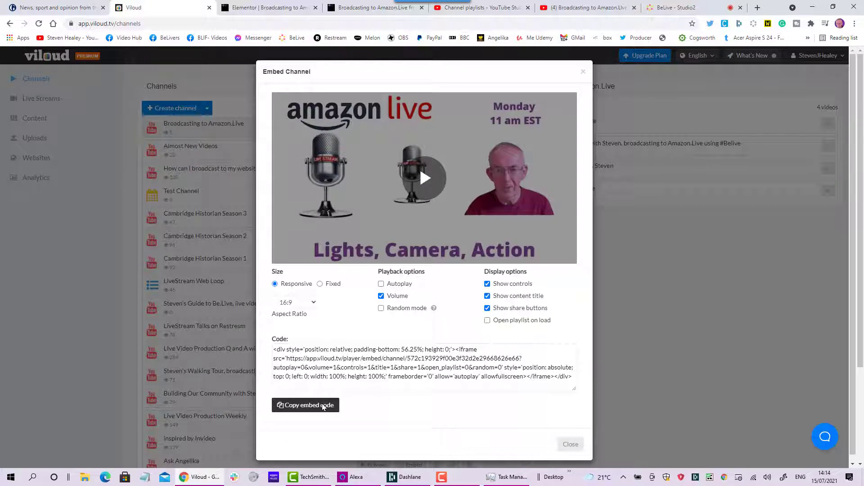
click(324, 406)
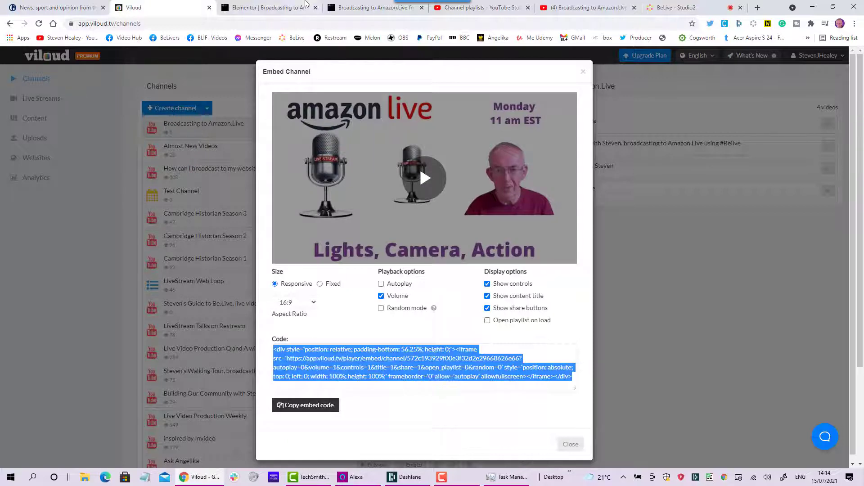
Step: Return to the blog post in Elementor, paste the embed code into the HTML widget and update the post
click(273, 8)
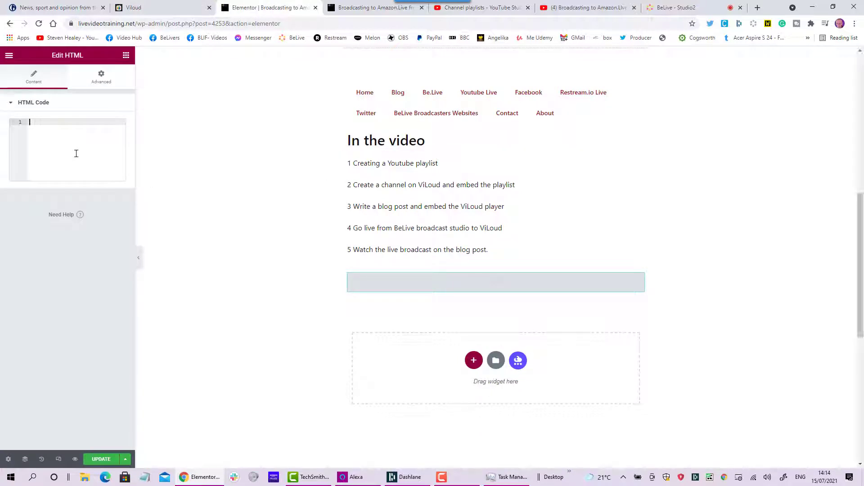
key(ctrl+v)
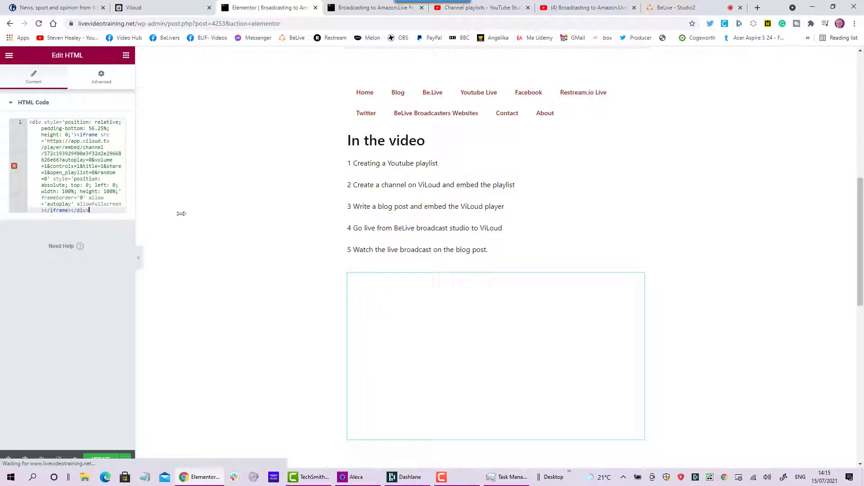
scroll(200, 217, down, 2)
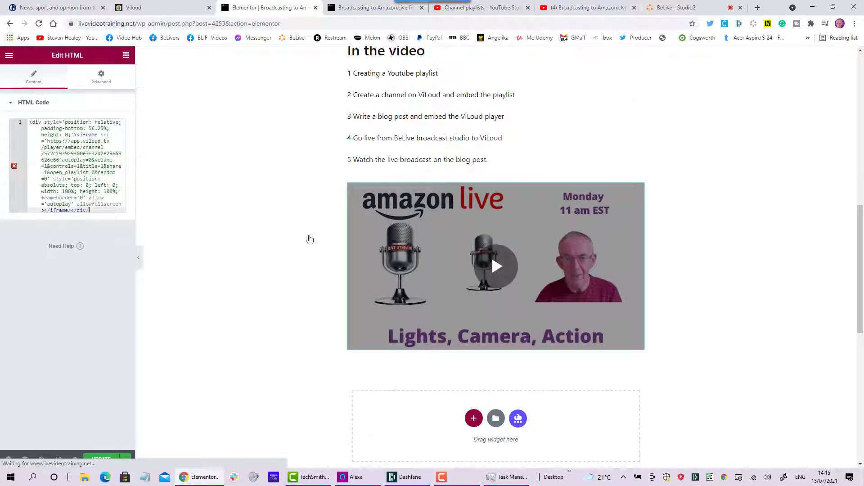
scroll(309, 203, down, 3)
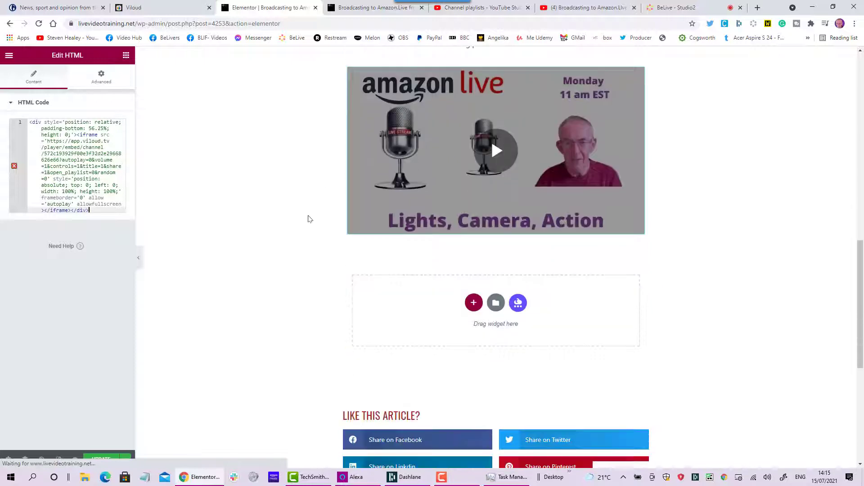
scroll(189, 342, down, 2)
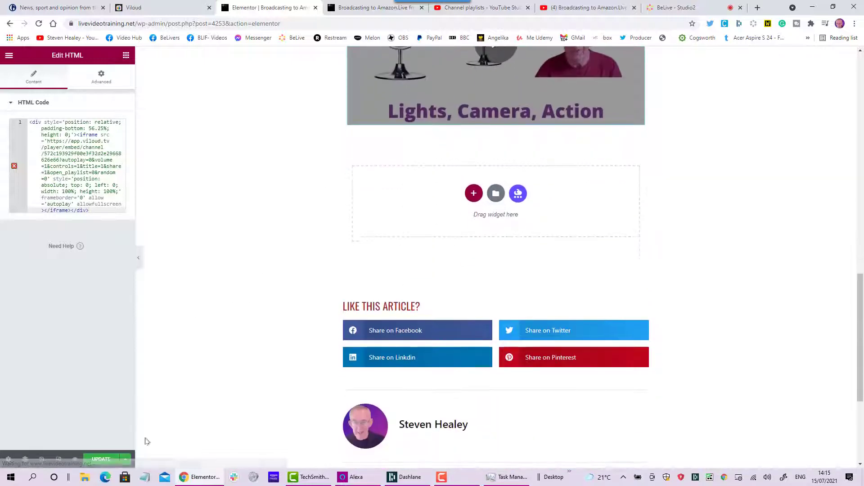
click(98, 462)
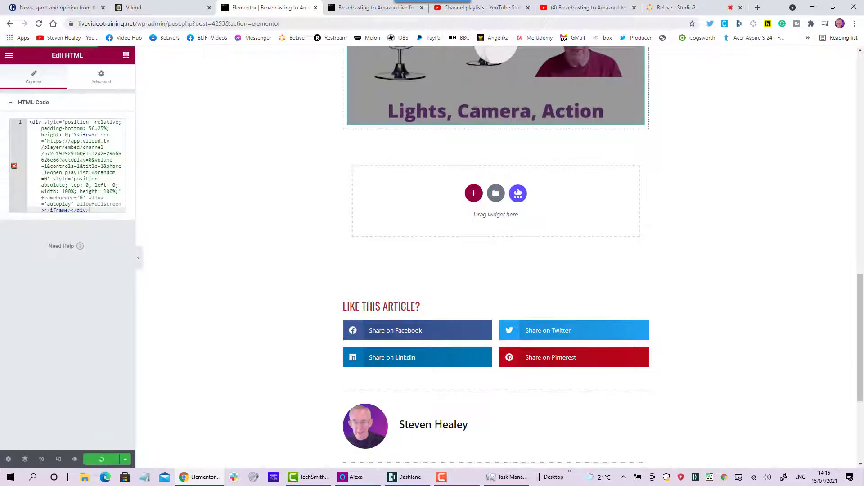
Step: Switch to the BeLive studio and set the camera feed to solo so only it is shown
click(655, 14)
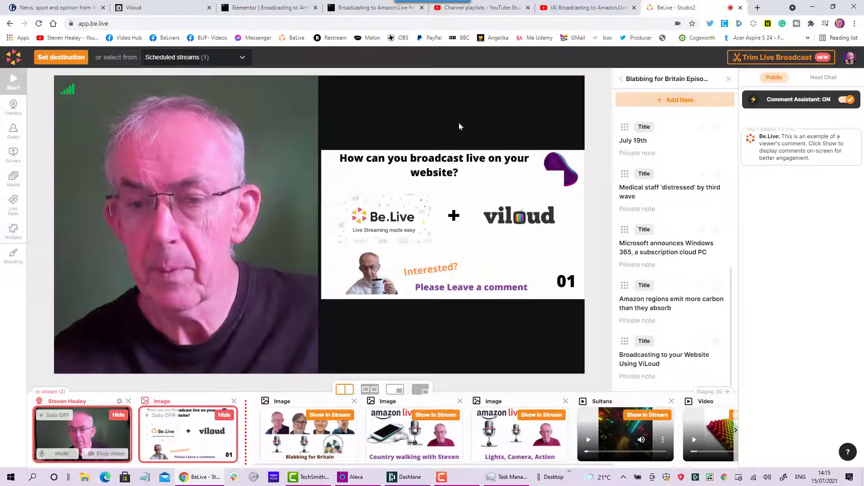
click(52, 415)
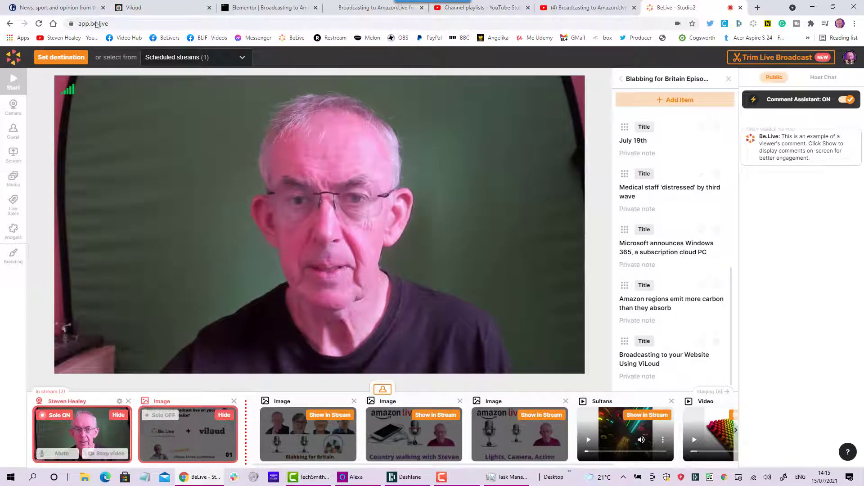
Step: Return to the Elementor editor and play the video in the embedded Viloud player
click(250, 15)
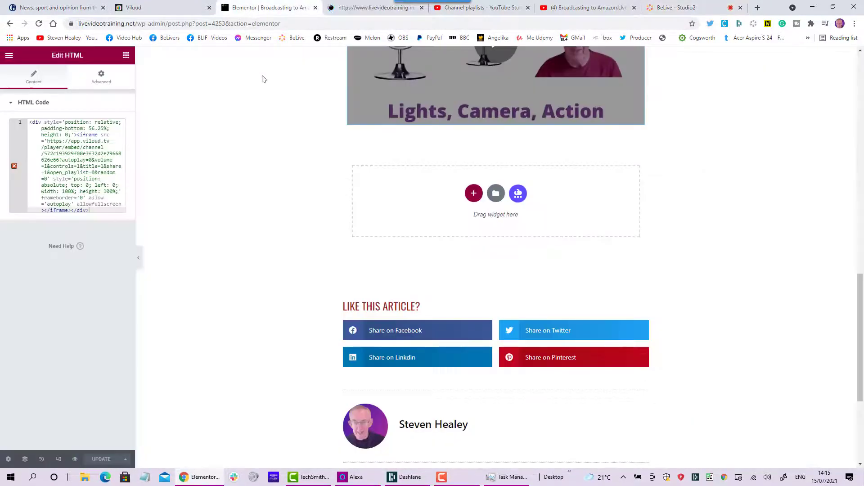
scroll(228, 126, up, 3)
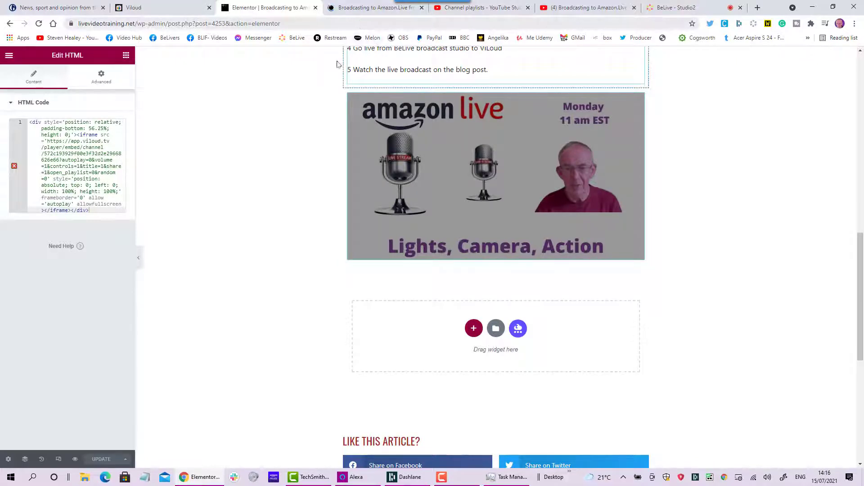
click(409, 240)
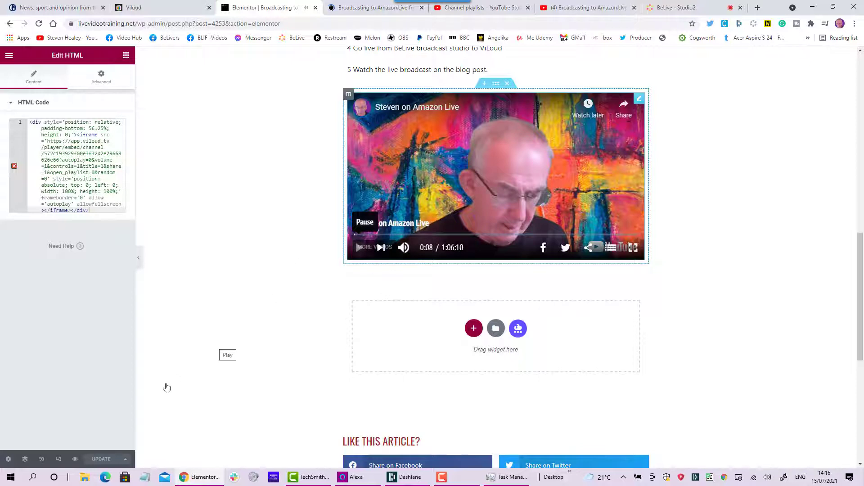
Step: Preview the blog post and examine the embedded player below the "In the video" list
click(75, 459)
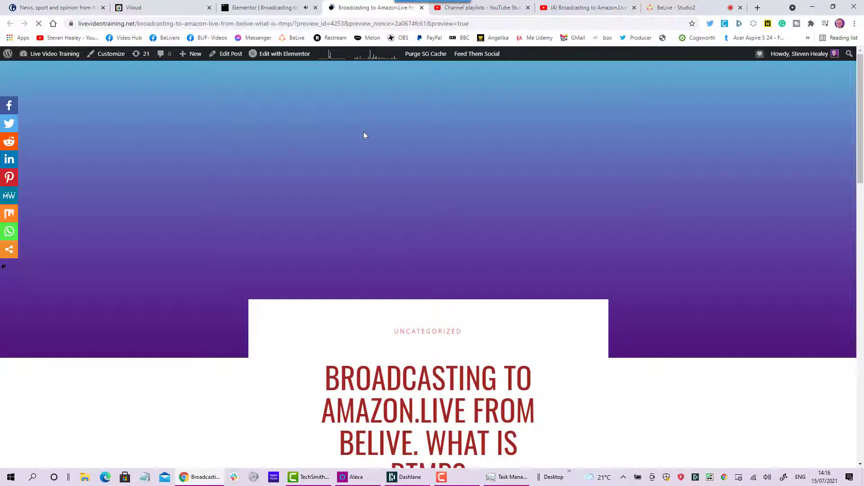
scroll(363, 131, down, 9)
scroll(364, 133, down, 3)
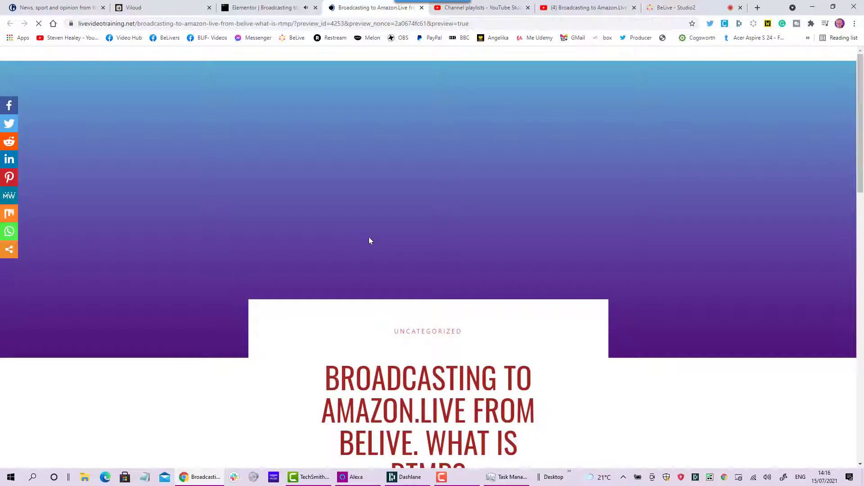
scroll(369, 241, down, 7)
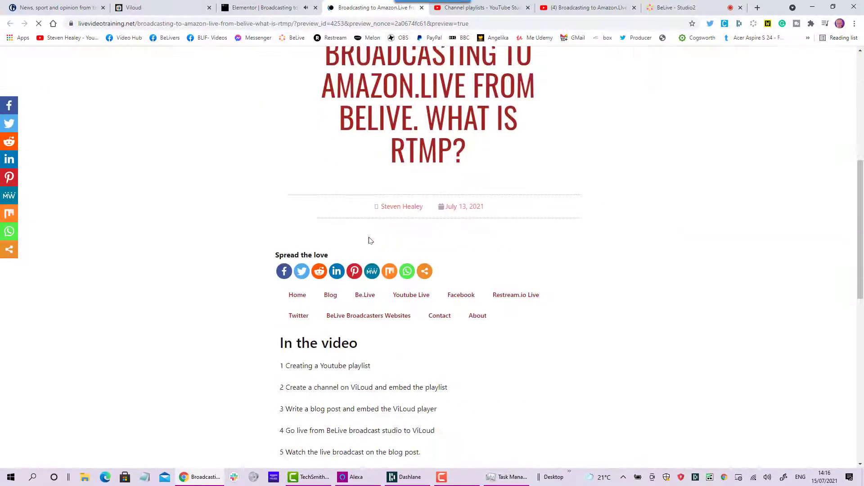
scroll(369, 241, down, 6)
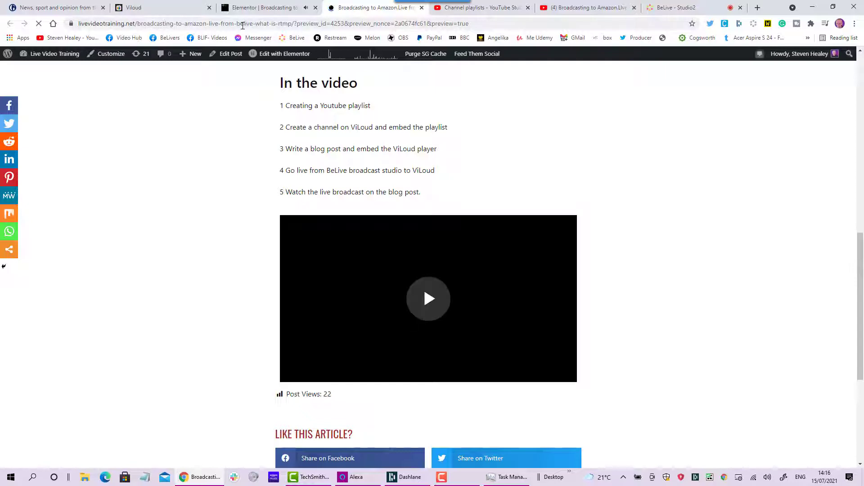
Step: Pause the video playing in the Elementor editor, then return to the post preview and check the player there
click(249, 8)
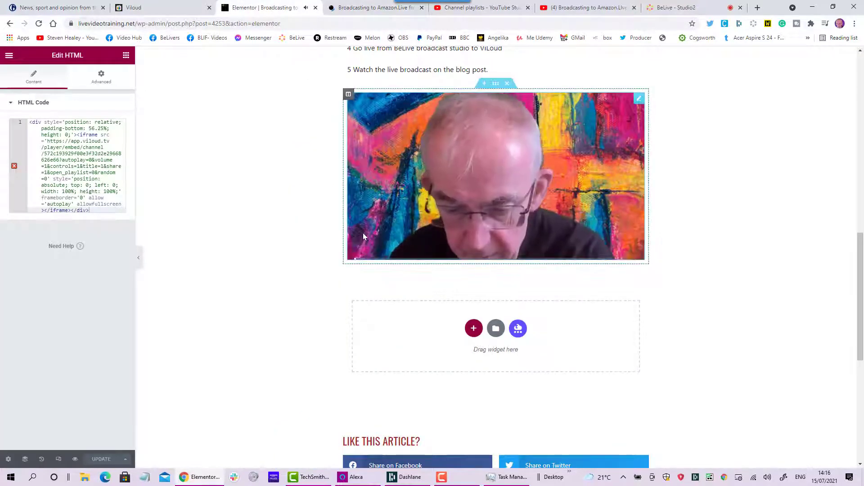
mouse_move(363, 252)
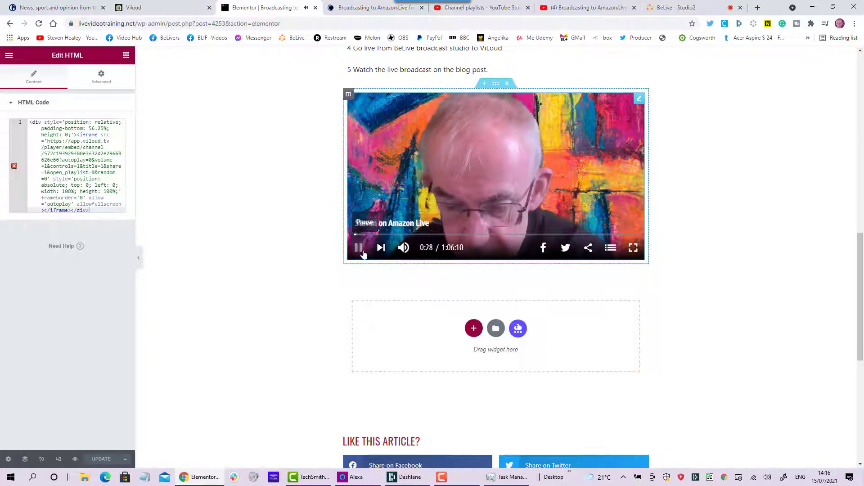
click(361, 252)
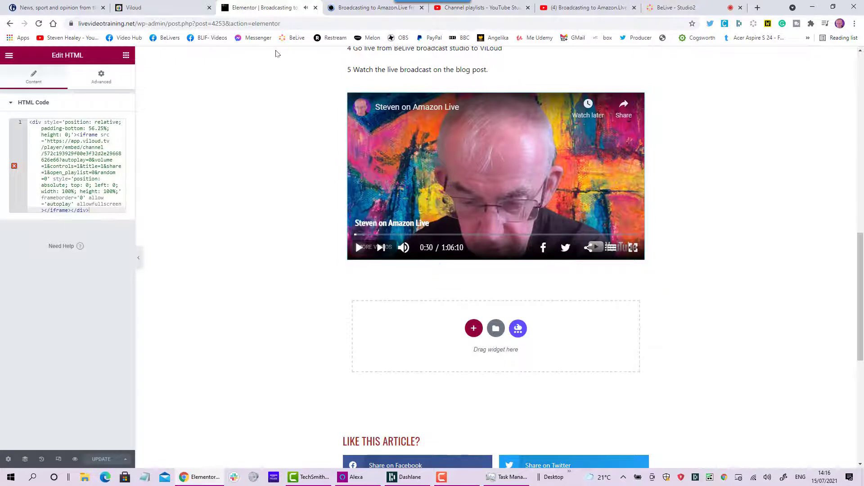
click(360, 8)
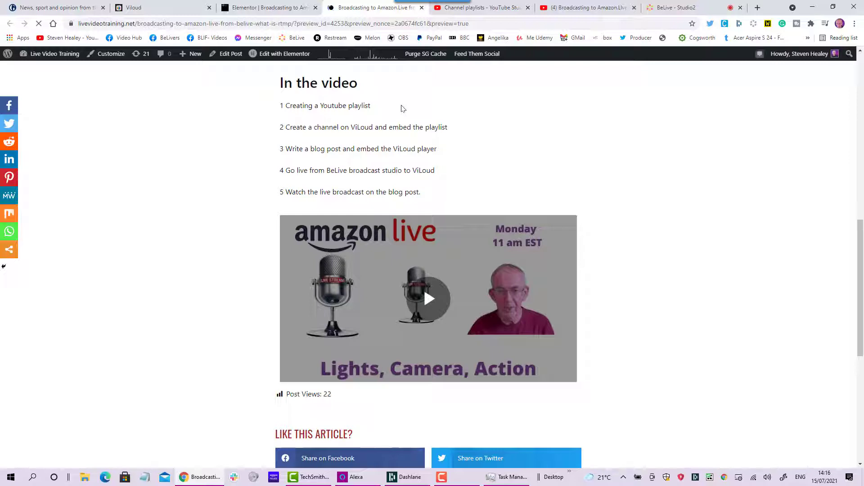
scroll(403, 109, down, 1)
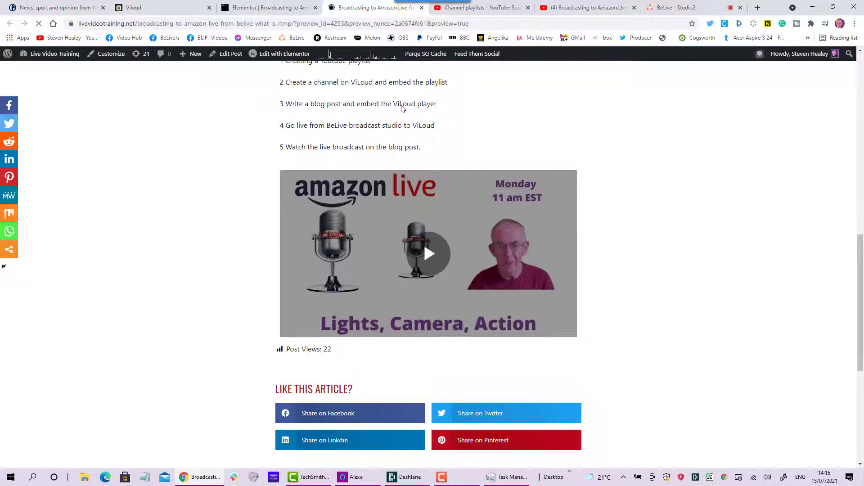
scroll(402, 108, up, 2)
scroll(575, 129, down, 1)
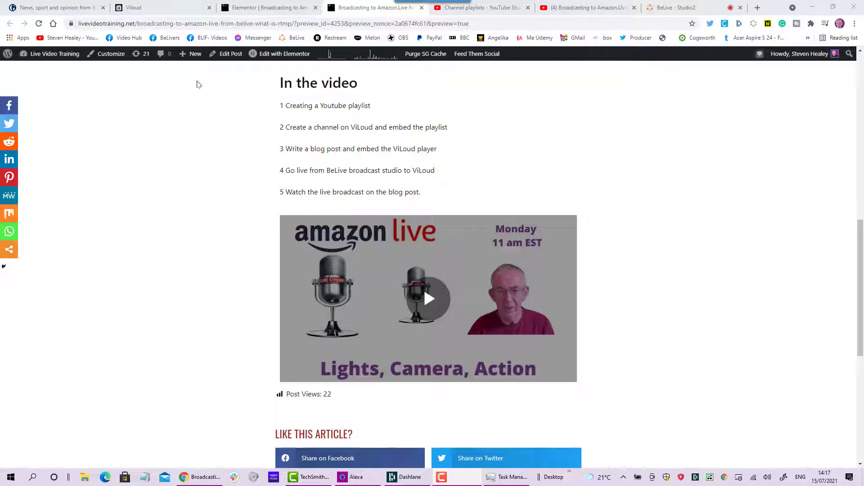
Step: Close The Guardian's browser tab and return to the blog post preview with the embedded player
click(60, 5)
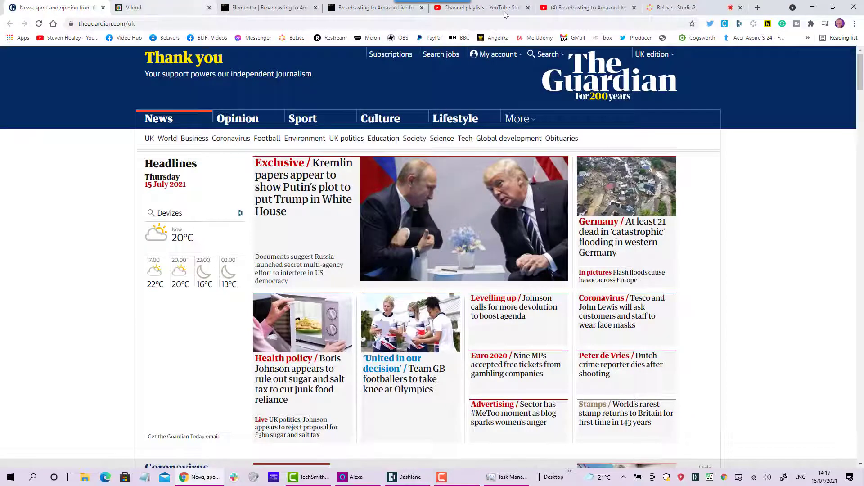
click(103, 8)
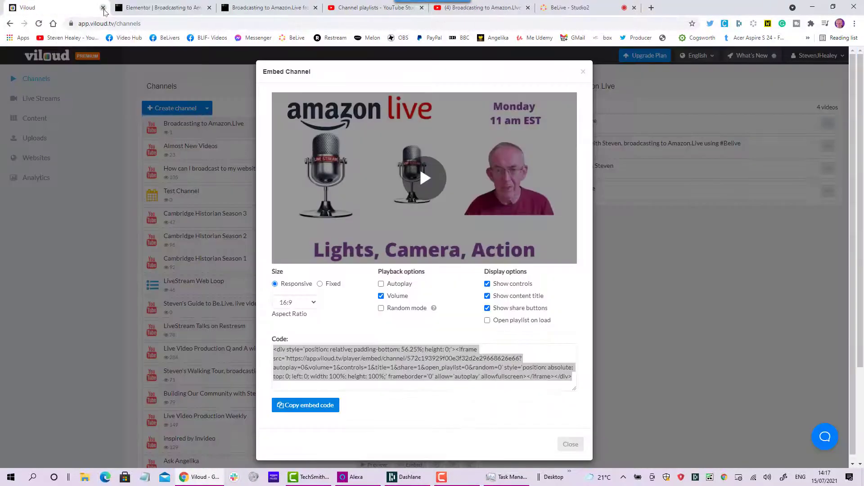
click(574, 12)
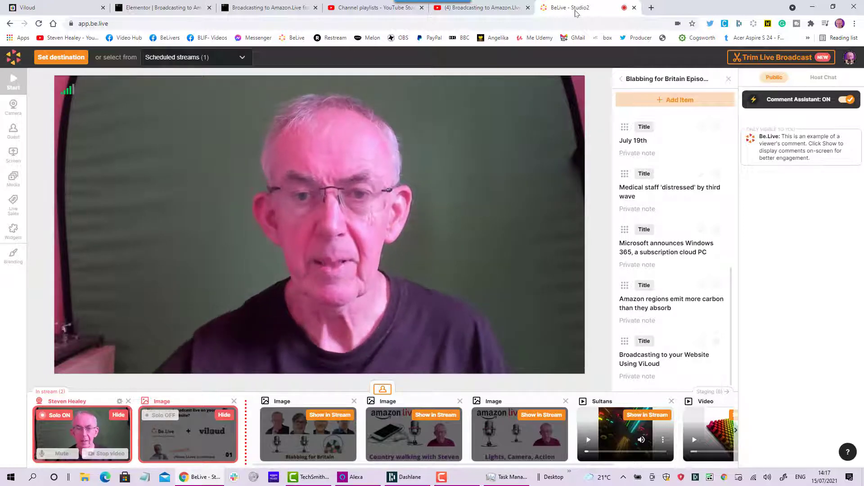
click(160, 8)
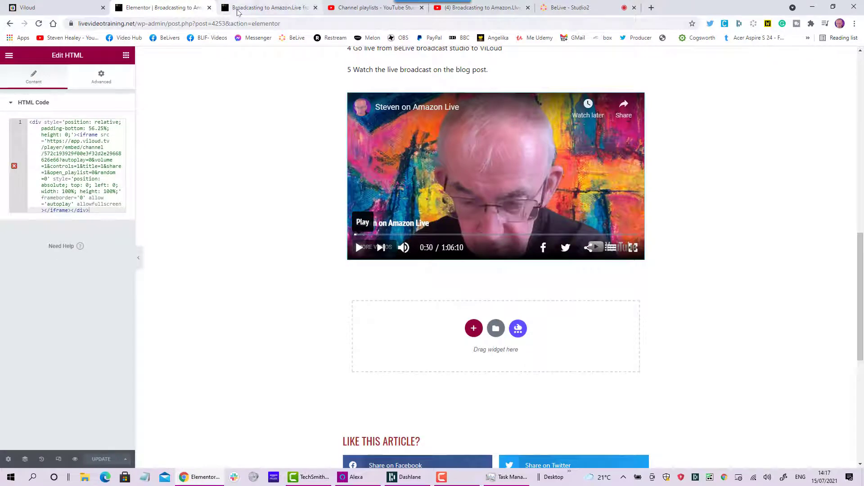
click(238, 11)
click(149, 11)
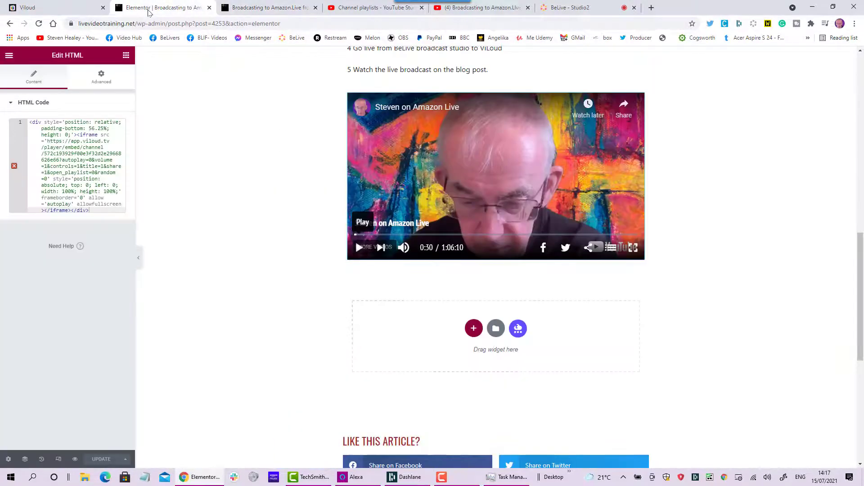
click(283, 9)
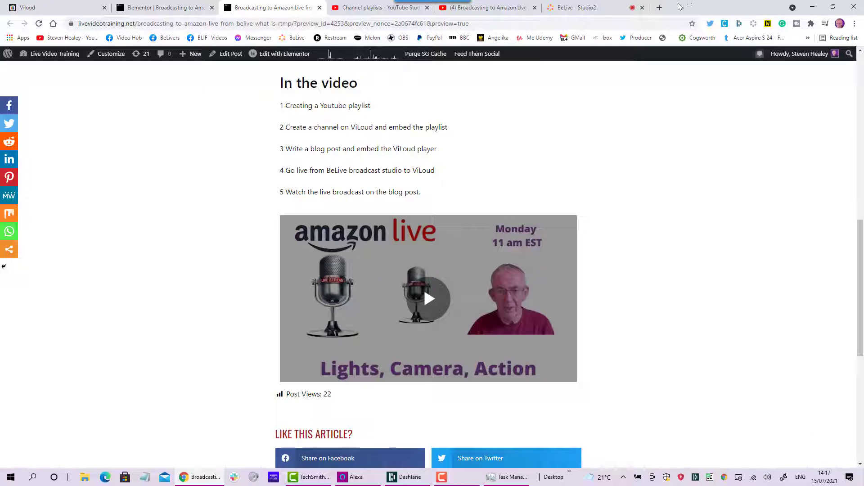
Step: Return to Viloud, close the Embed Channel dialog and open the "Daily Livestreams" live stream
click(34, 8)
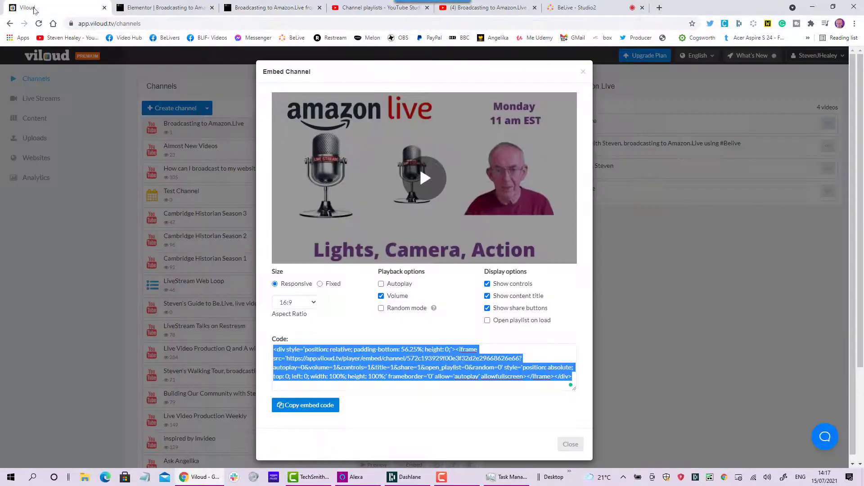
click(583, 71)
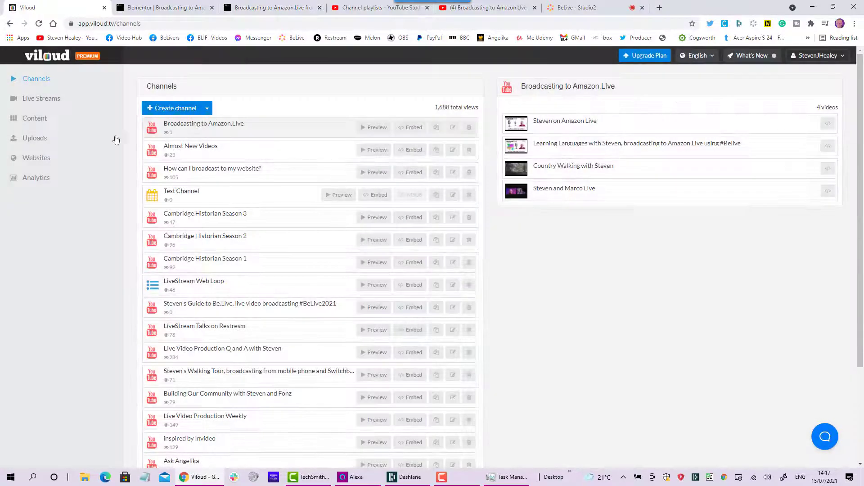
click(35, 103)
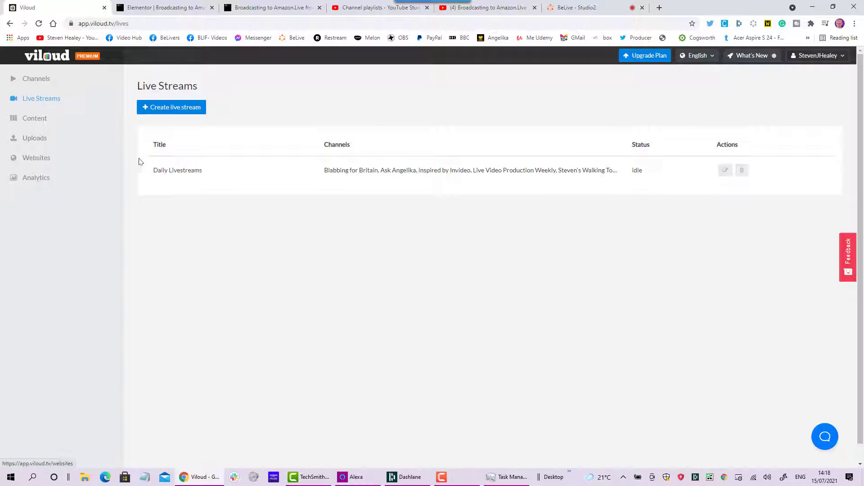
click(159, 169)
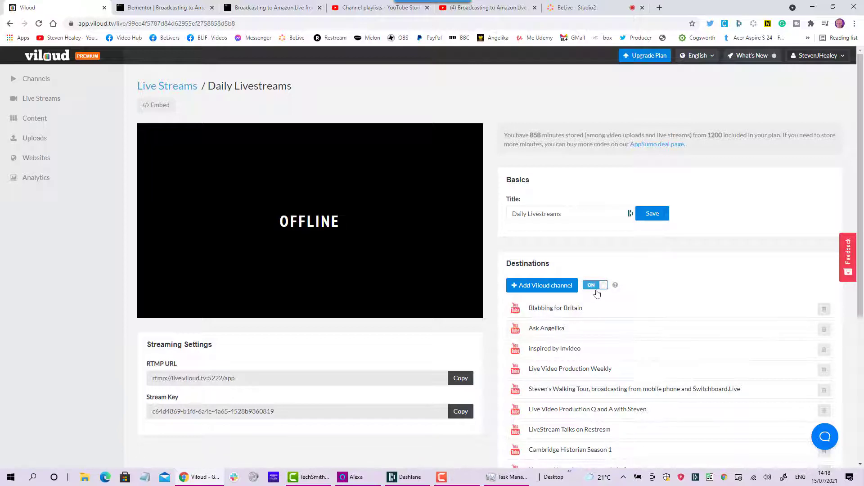
Step: Add the "Broadcasting to Amazon.Live" channel to the live stream's destinations and check the destinations list
click(561, 290)
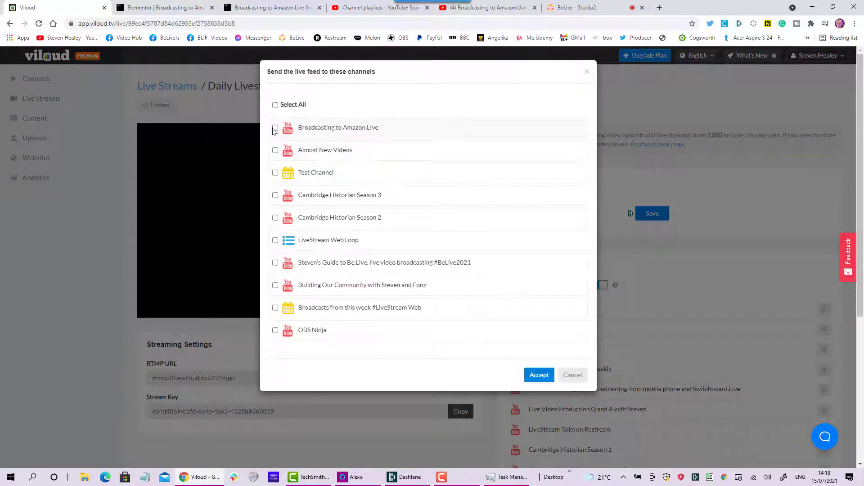
click(529, 375)
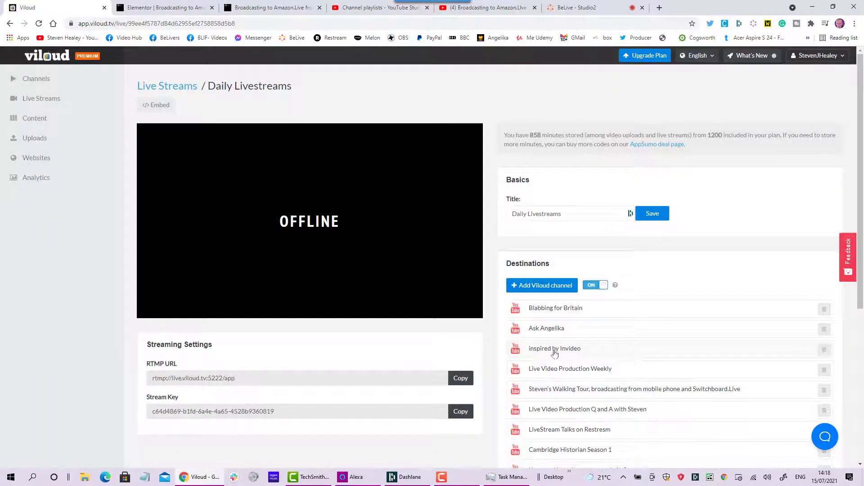
scroll(555, 354, down, 1)
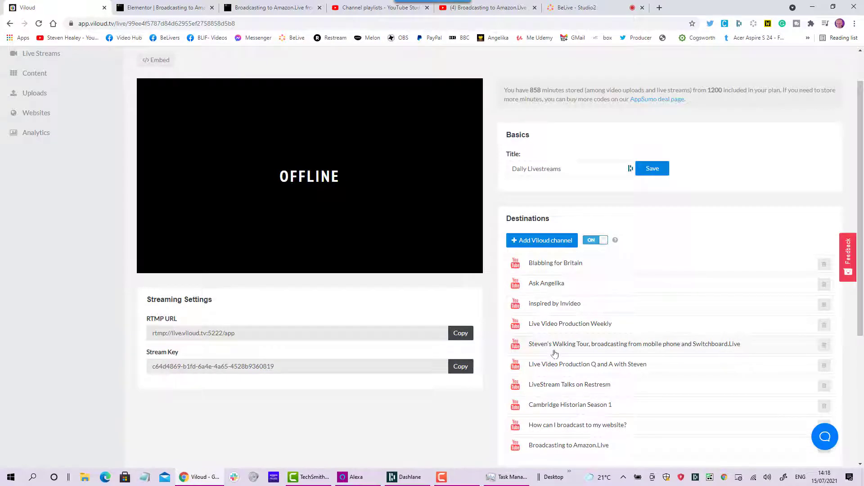
scroll(554, 353, up, 1)
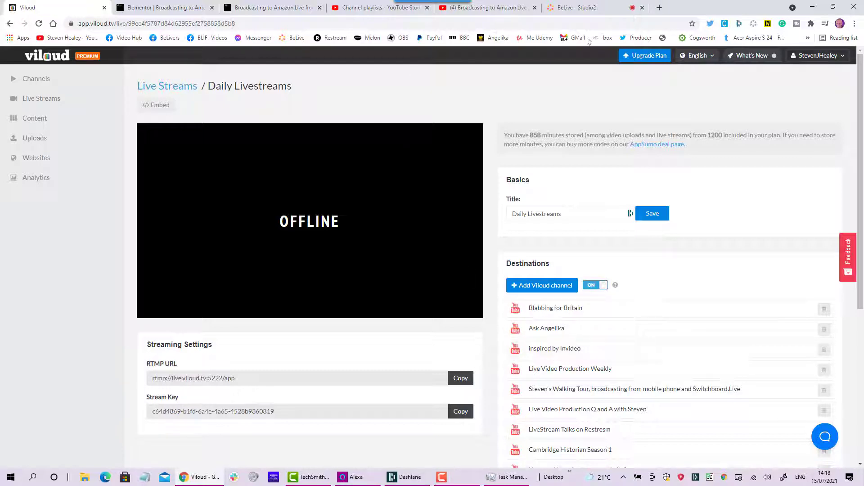
Step: Switch to BeLive Studio and set the broadcast destination to Custom RTMP
click(562, 8)
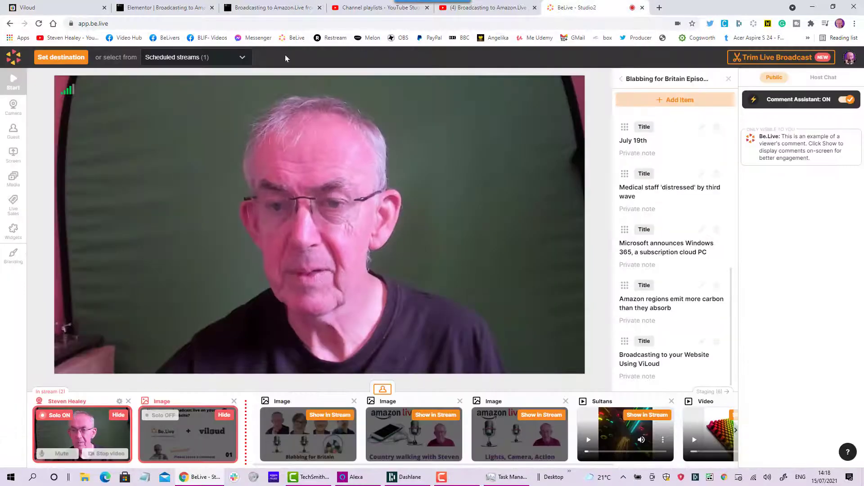
click(53, 65)
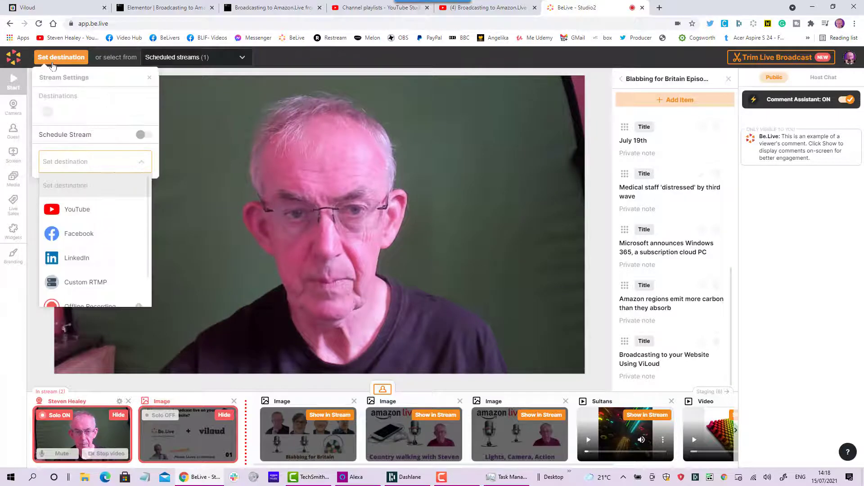
click(90, 162)
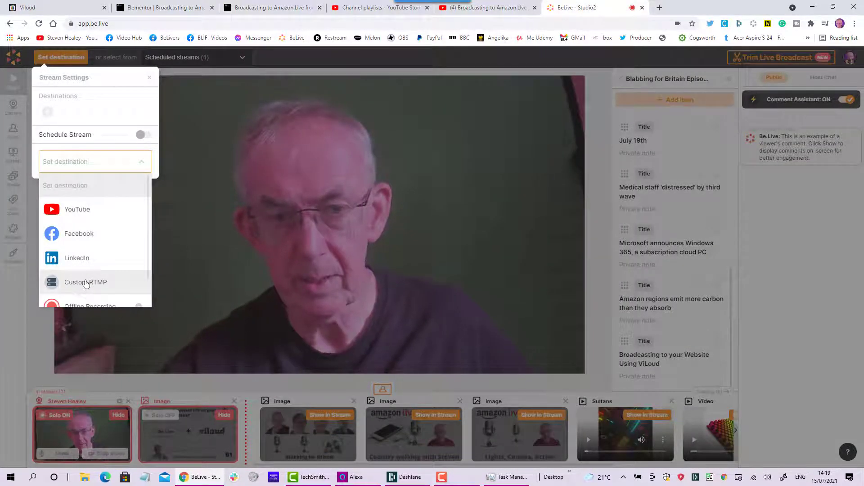
click(86, 283)
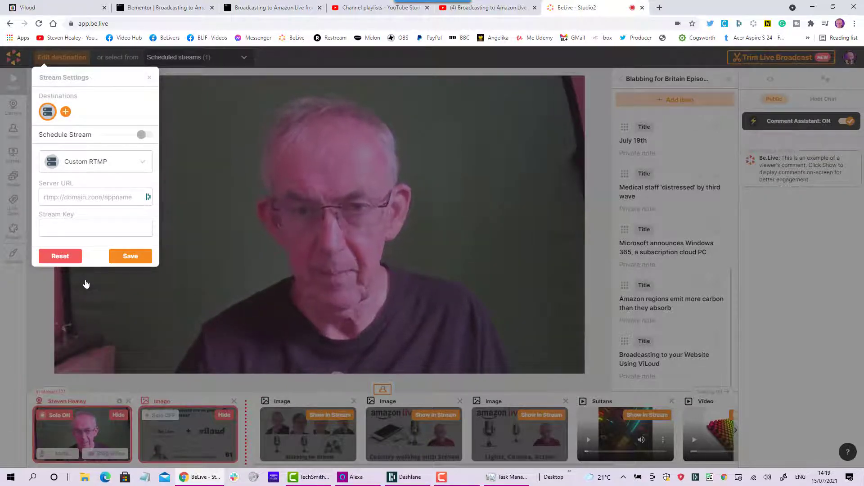
Step: Copy the RTMP URL from Viloud's streaming settings into the Server URL of BeLive's Custom RTMP destination
click(39, 4)
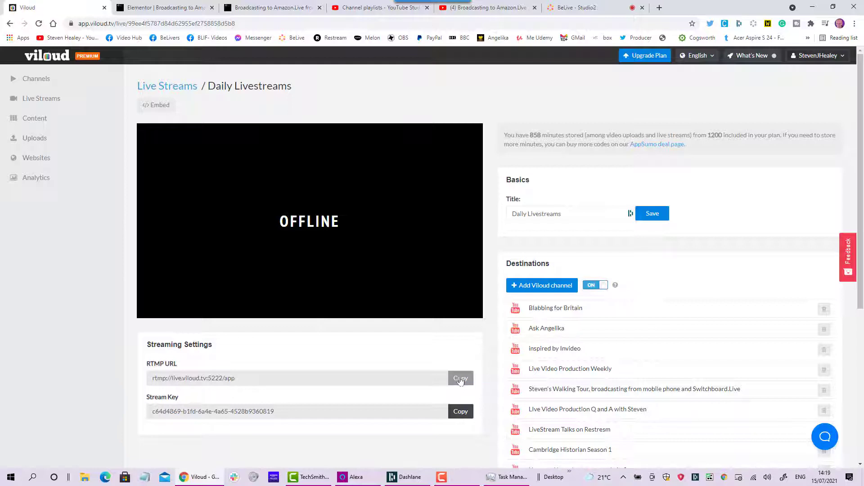
click(460, 381)
key(ctrl+c)
click(593, 8)
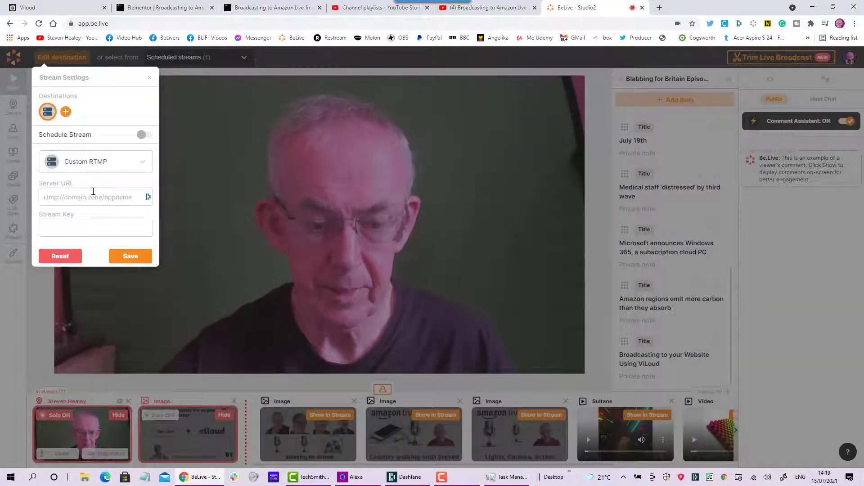
key(ctrl+v)
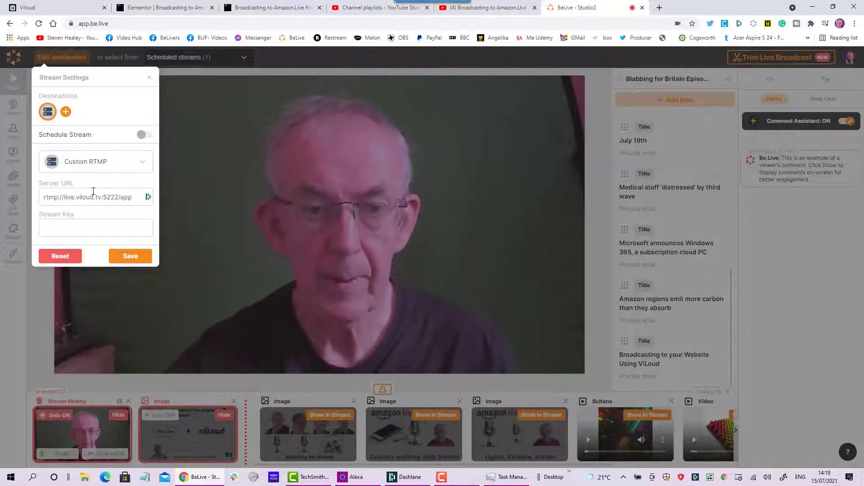
Step: Copy the stream key from Viloud's streaming settings and paste it as the Stream Key of BeLive's Custom RTMP destination
click(65, 10)
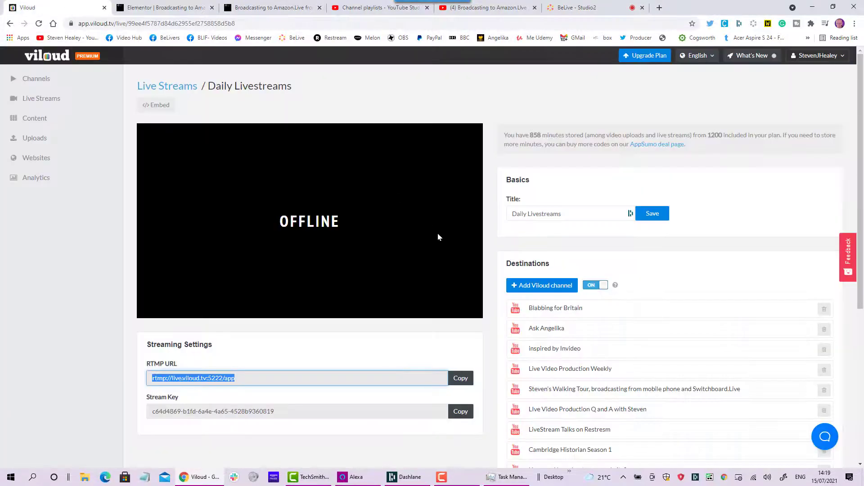
click(461, 411)
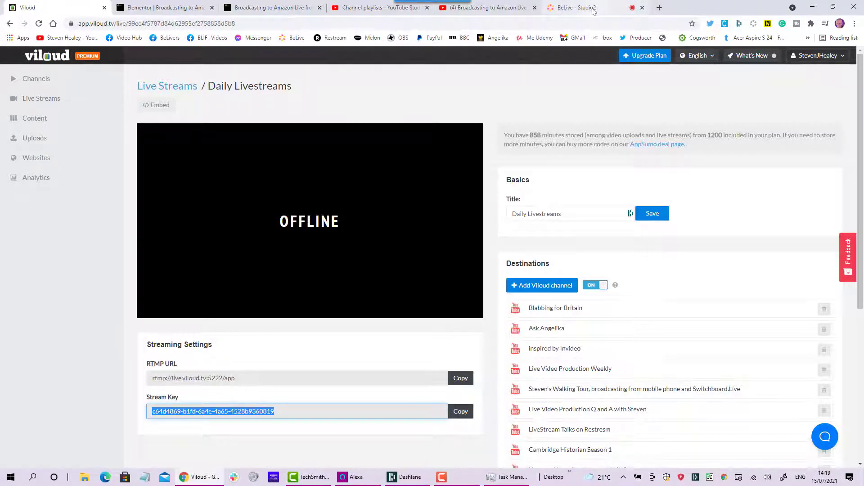
click(578, 13)
click(104, 232)
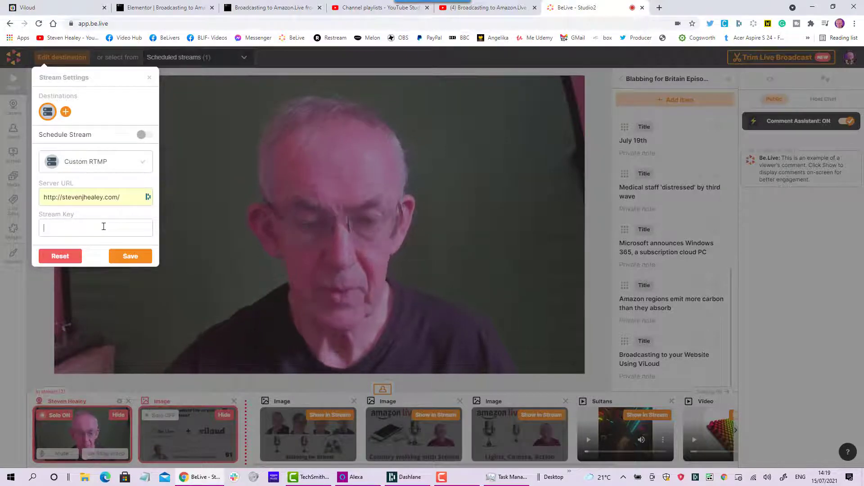
key(ctrl+v)
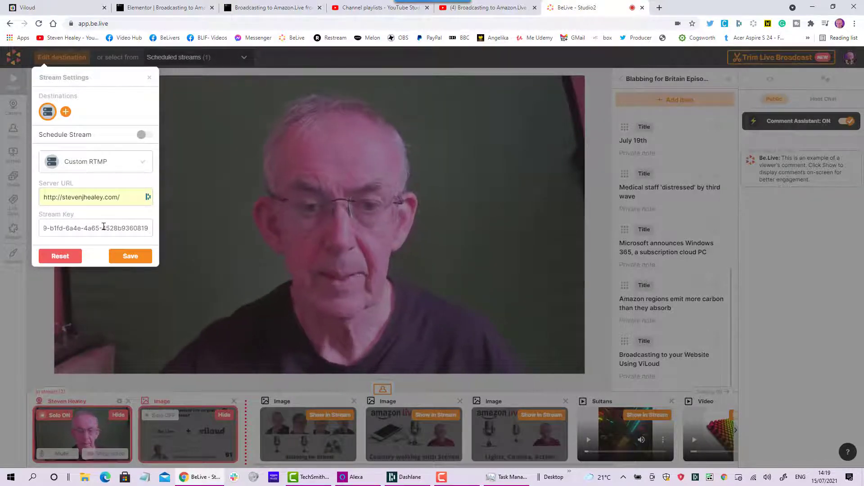
Step: Replace the autofilled Server URL in BeLive with Viloud's RTMP URL, rtmp://live.viloud.tv:5222/app, and save the destination
click(136, 197)
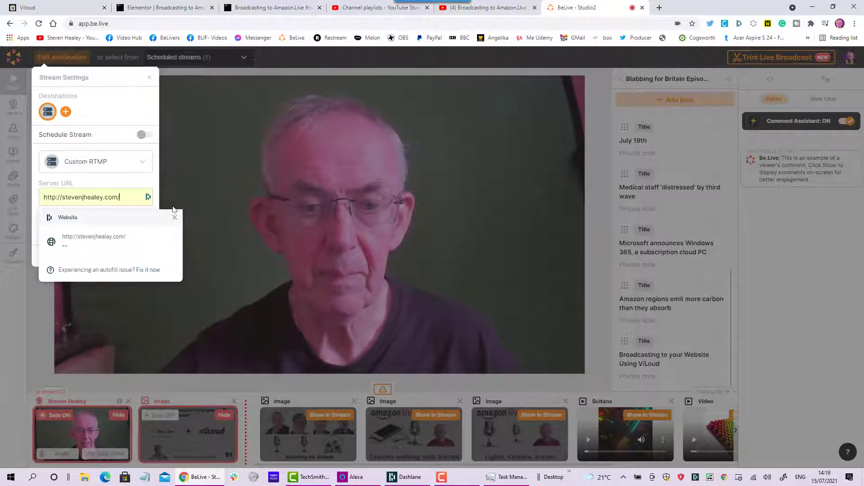
click(170, 217)
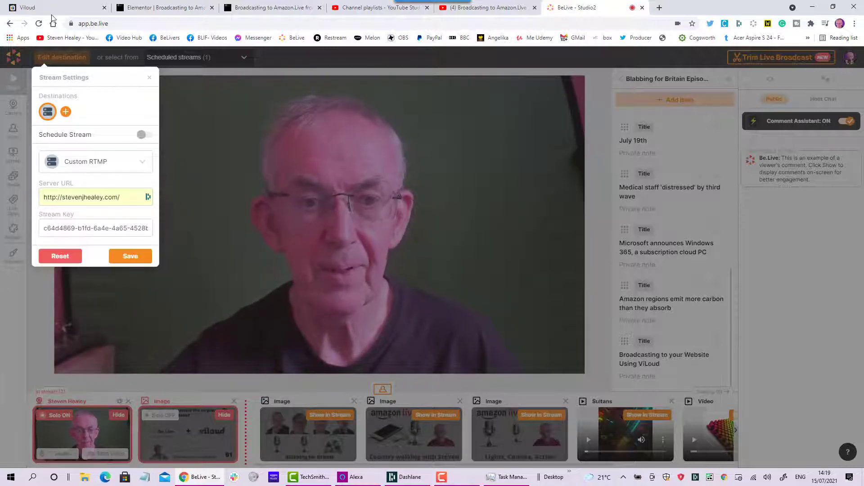
click(40, 7)
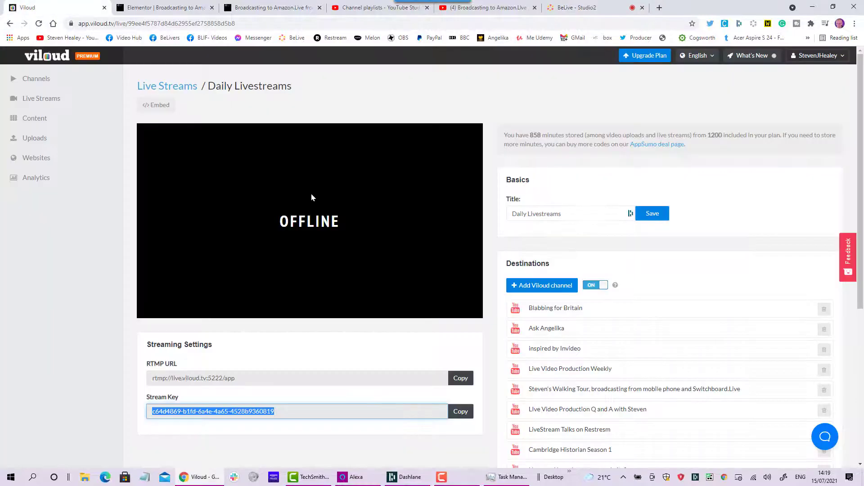
click(461, 378)
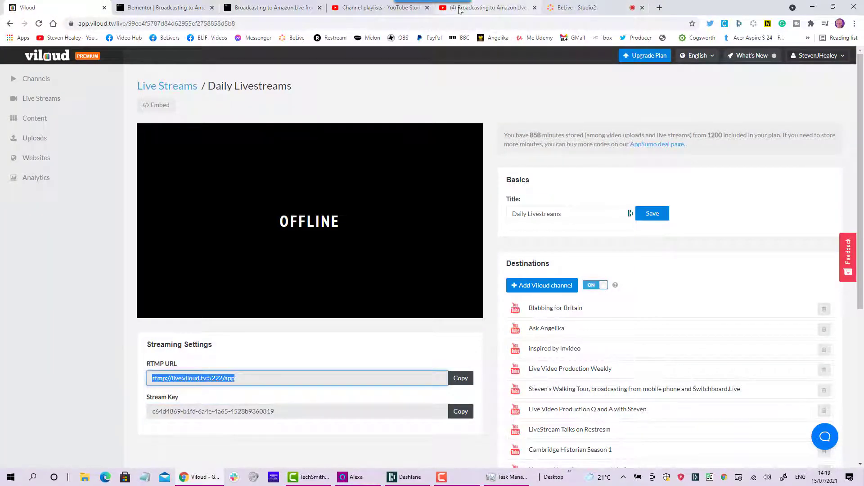
click(569, 8)
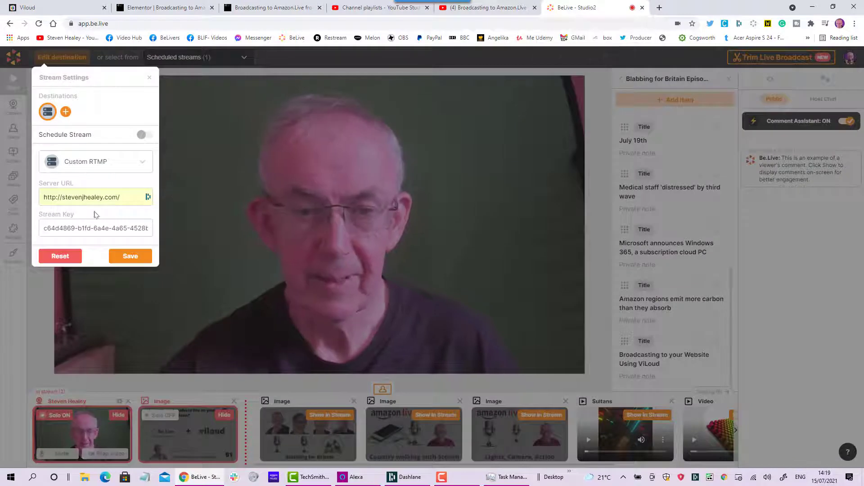
drag(126, 196, 36, 198)
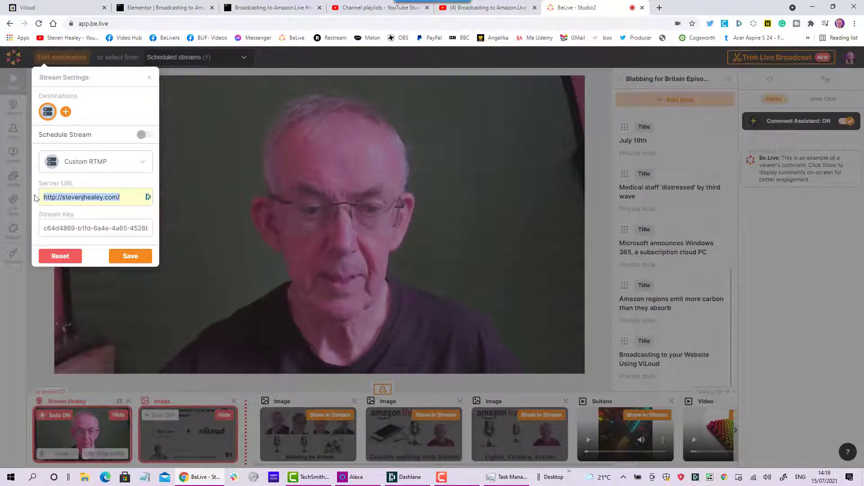
key(ctrl+v)
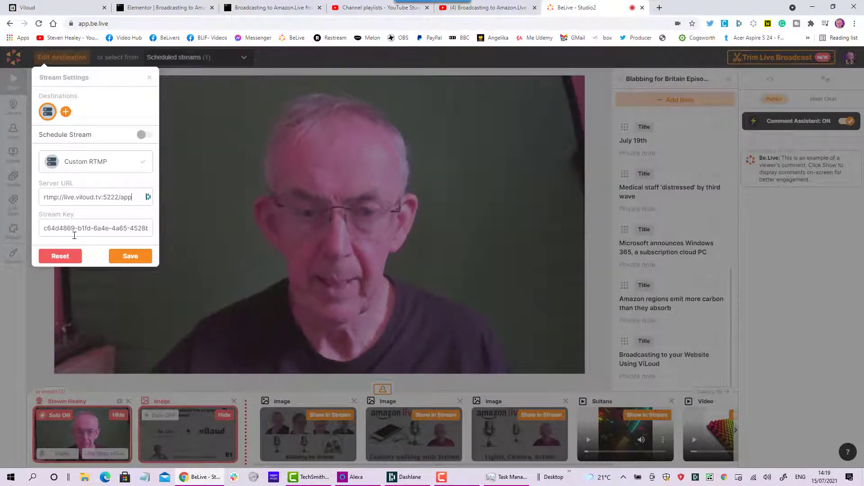
click(130, 256)
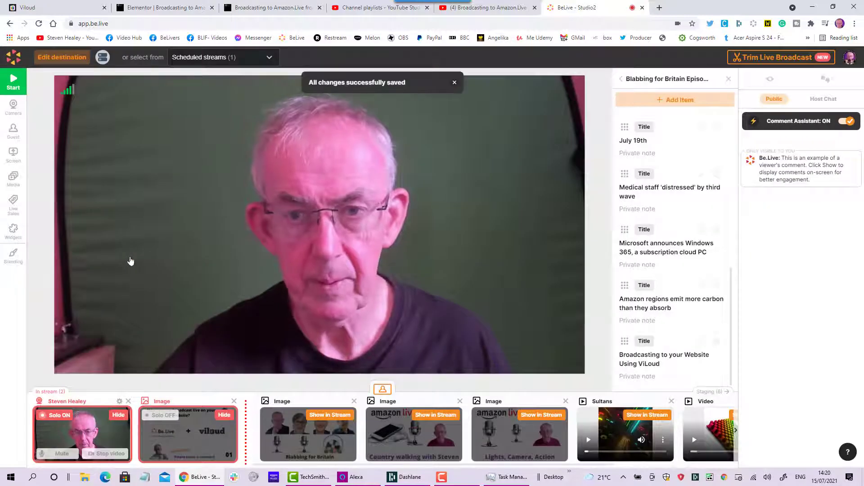
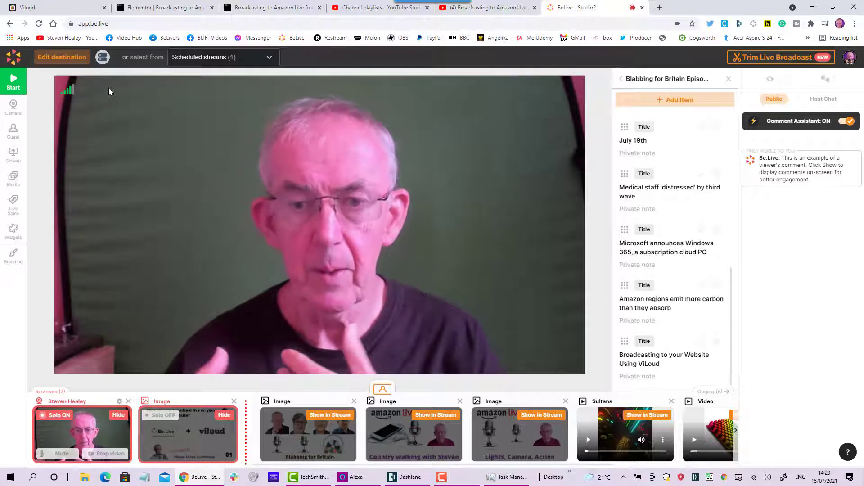
Step: Go live from BeLive Studio and play the incoming broadcast on Viloud's "Daily Livestreams" page
click(18, 87)
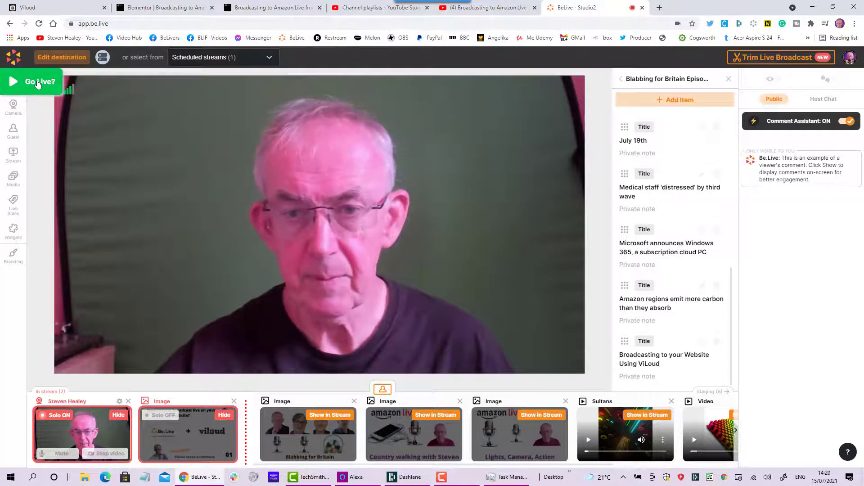
click(37, 83)
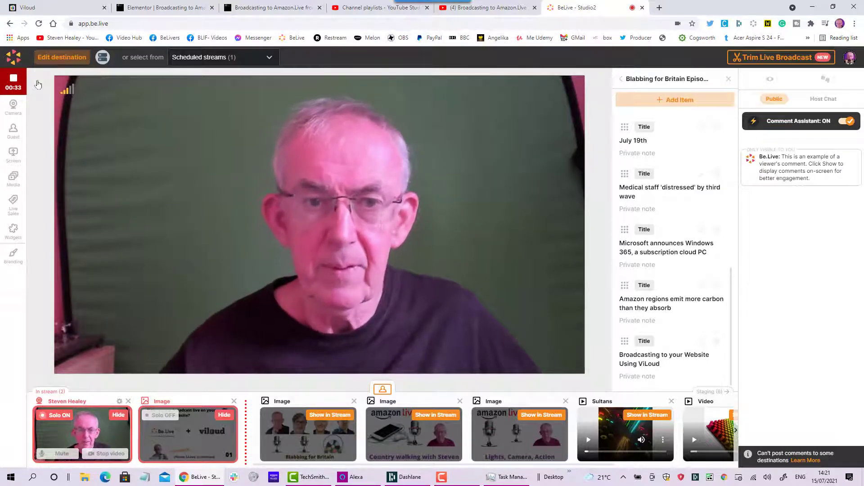
click(42, 6)
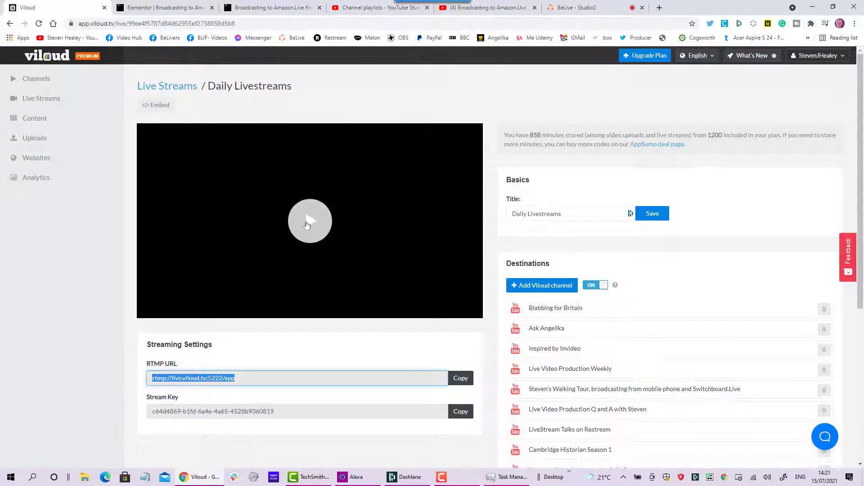
click(307, 225)
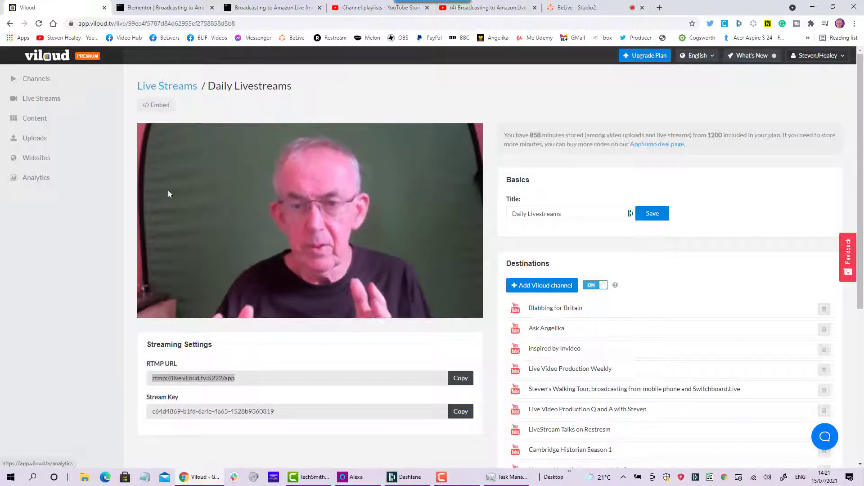
Step: Return to the blog post preview and play the live broadcast in the embedded Viloud player
click(276, 11)
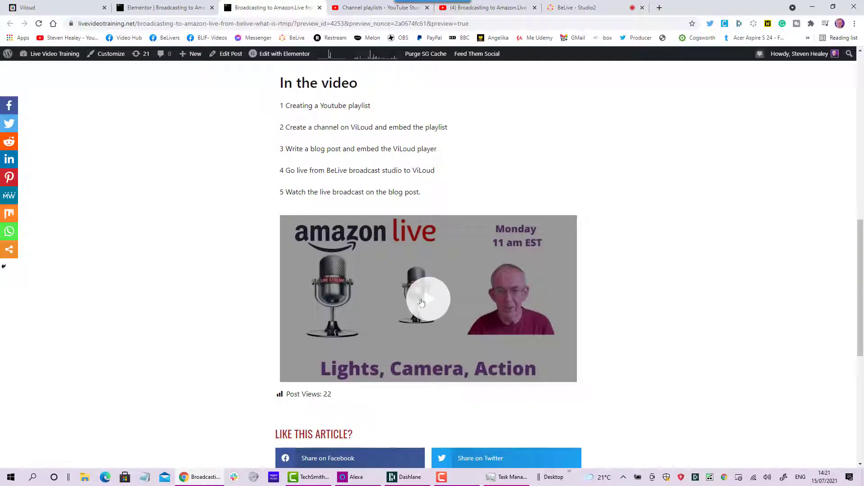
click(422, 303)
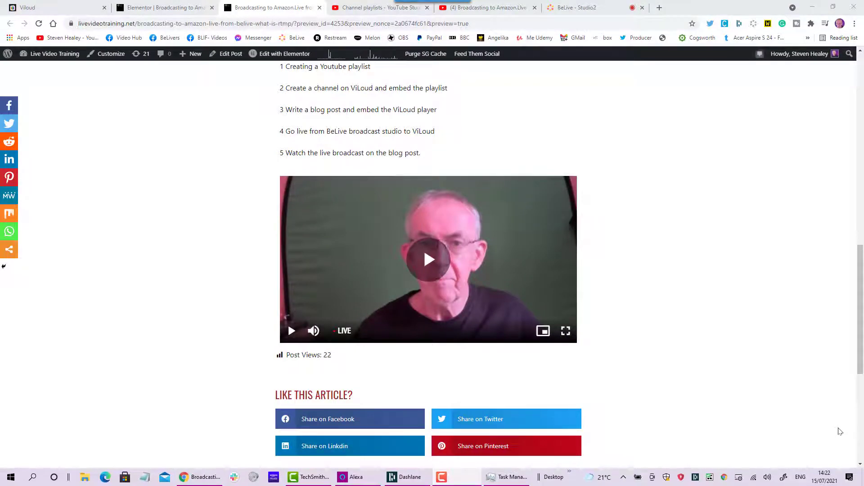
click(428, 267)
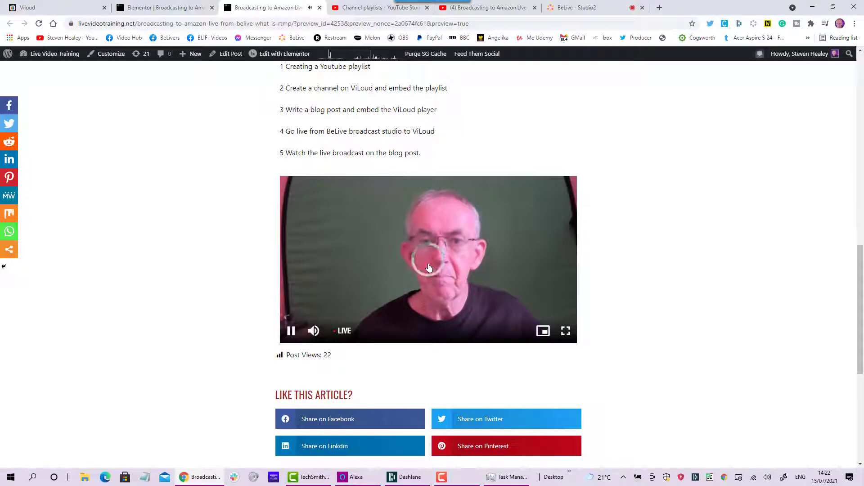
Step: Pause the live broadcast in the blog post's embedded player and return to Viloud's "Daily Livestreams" page
click(291, 332)
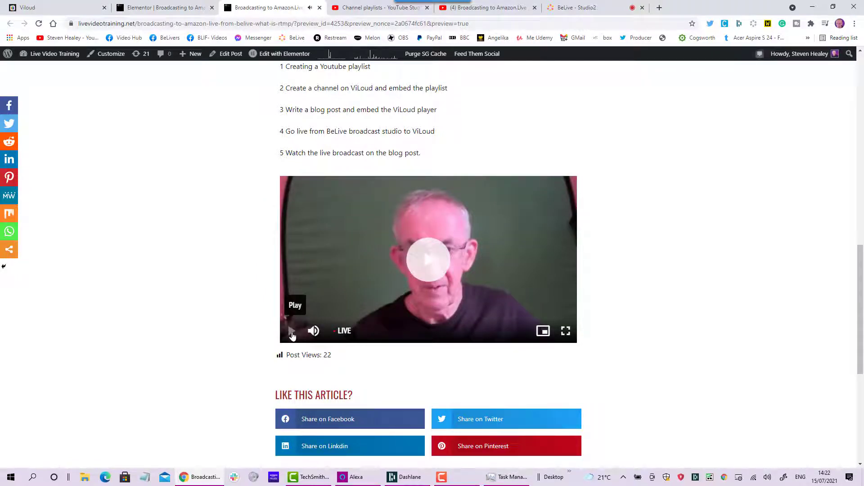
click(579, 8)
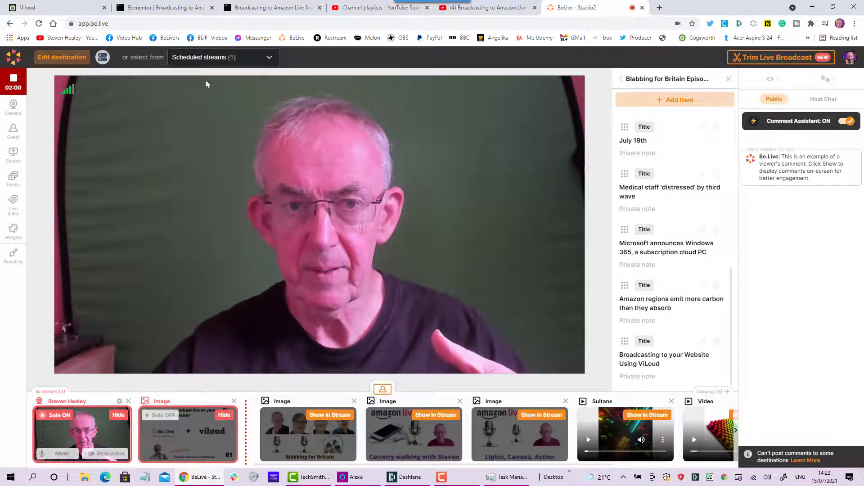
click(56, 8)
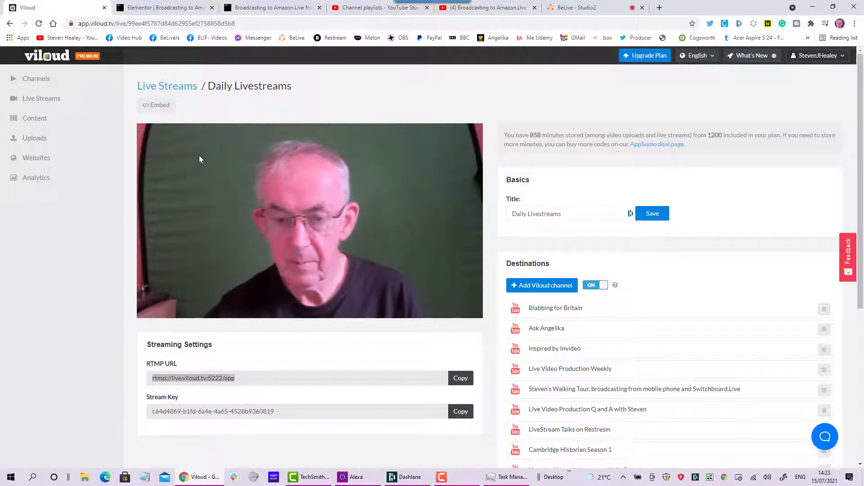
Step: Compare the blog post preview's embedded player with the live video on Viloud's "Daily Livestreams" page
click(285, 9)
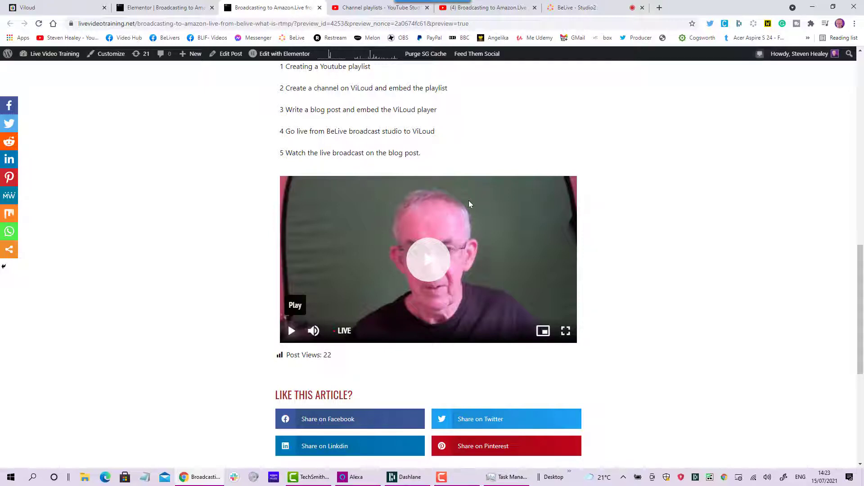
click(69, 15)
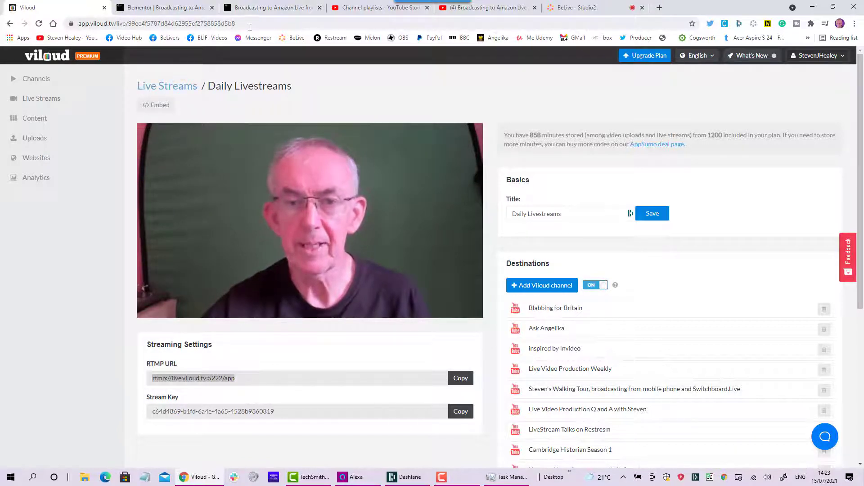
click(253, 14)
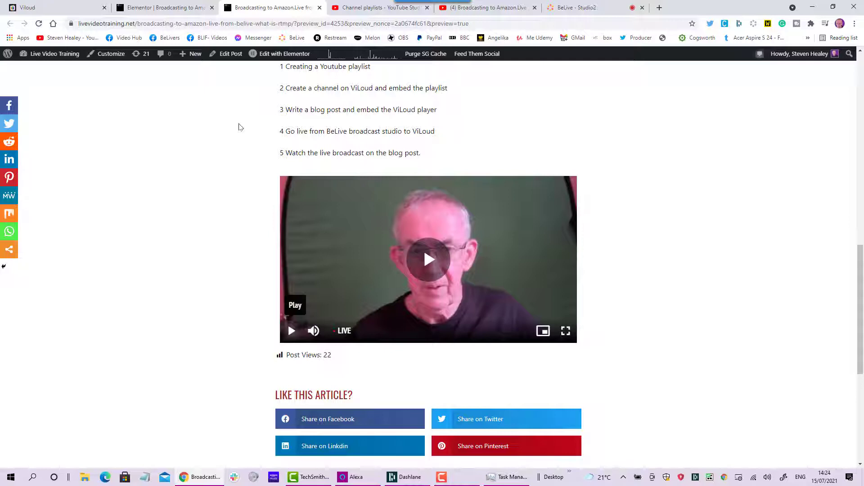
Step: Review the list of destination channels for the "Daily Livestreams" stream in Viloud
click(72, 7)
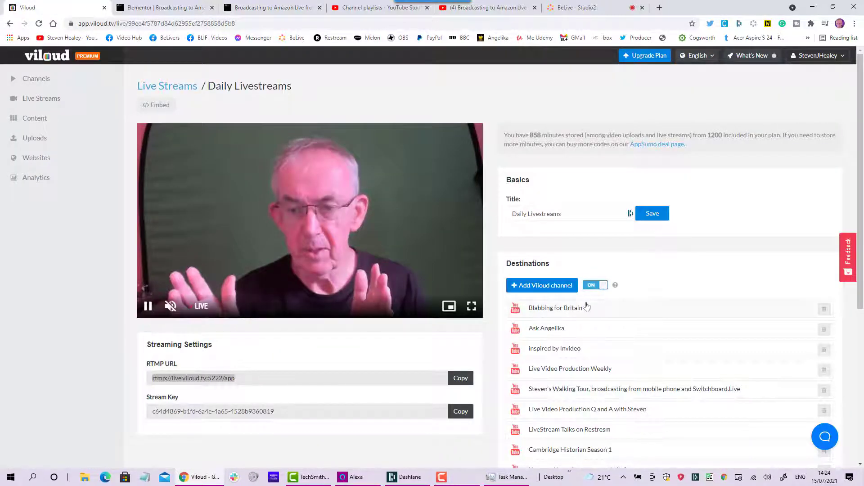
scroll(587, 311, down, 4)
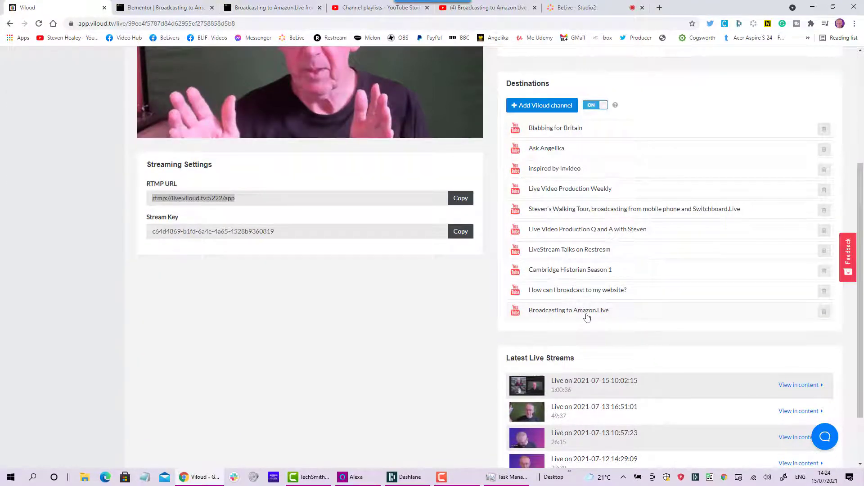
scroll(587, 316, up, 2)
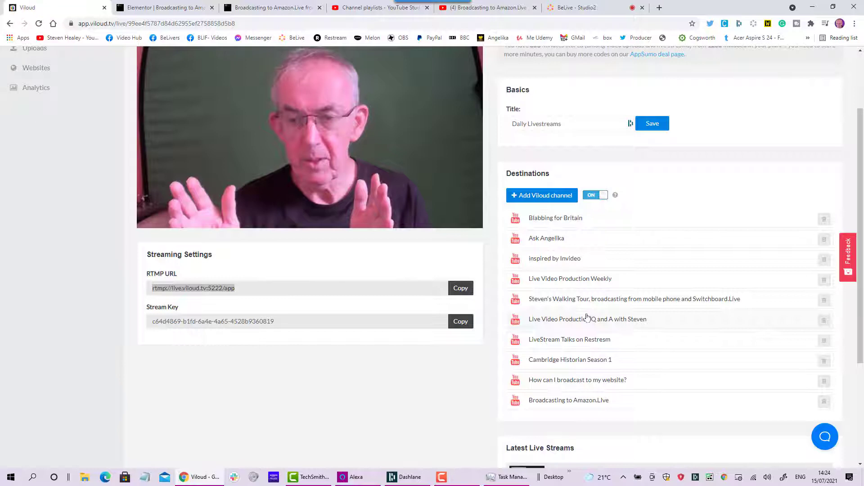
scroll(386, 274, up, 1)
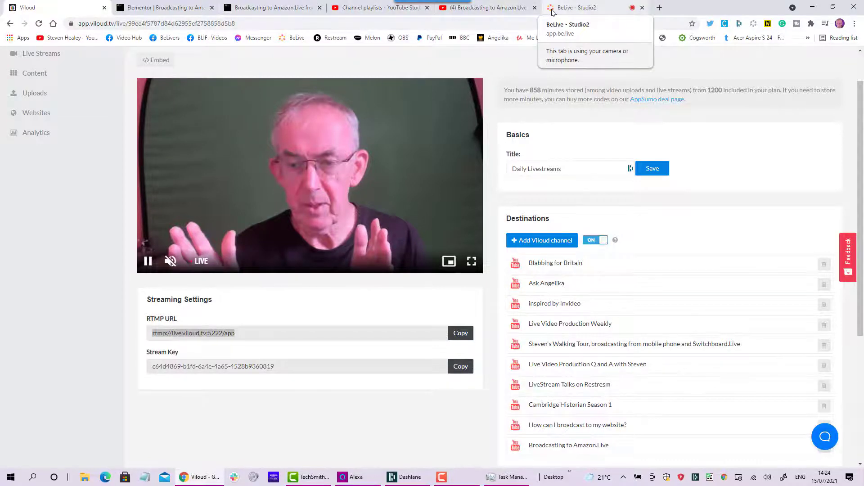
Step: Turn off solo for the camera feed in BeLive Studio to broadcast it side by side with the slide image
click(578, 8)
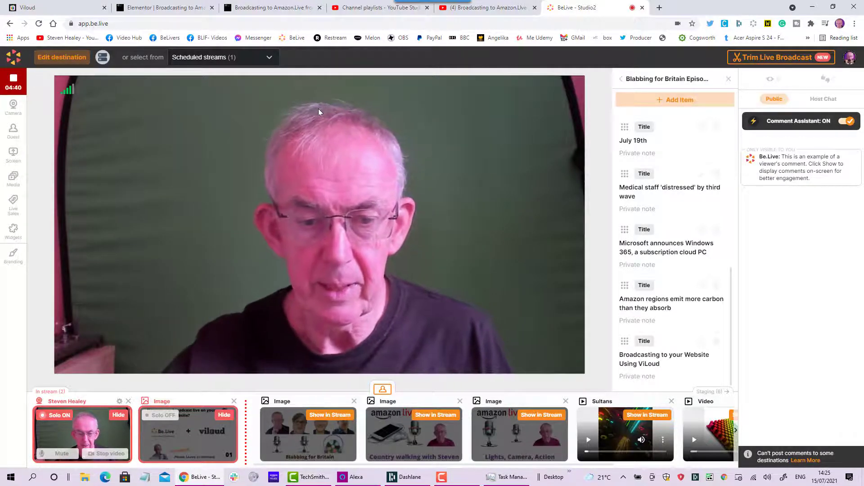
click(59, 415)
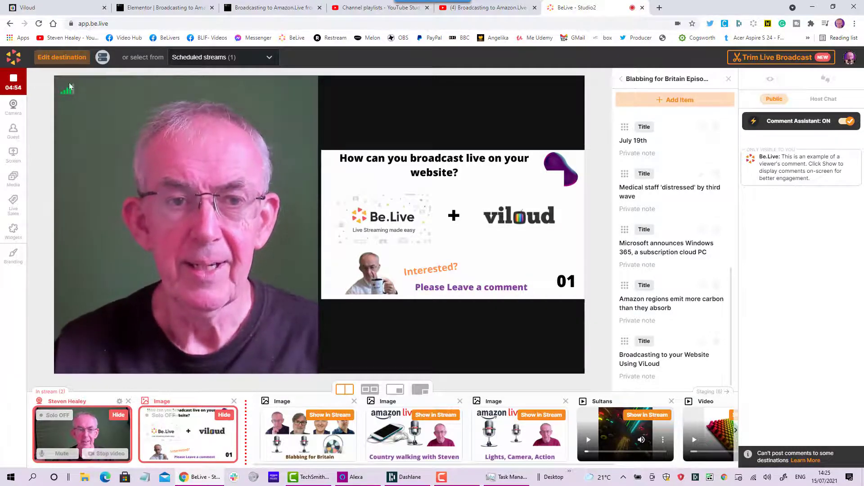
Step: Review the setup chain: Viloud's stream page, the YouTube playlist "Broadcasting to Amazon.LIve", the player's embed code in Elementor and the blog post preview
click(58, 11)
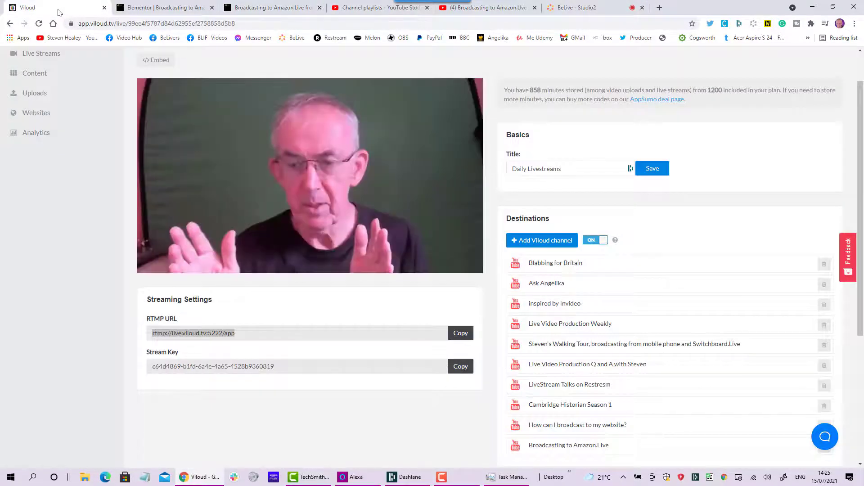
click(461, 12)
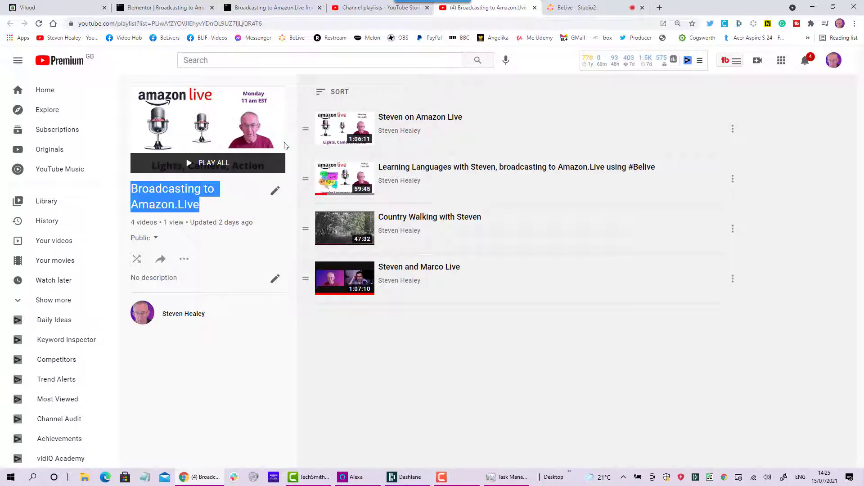
click(54, 13)
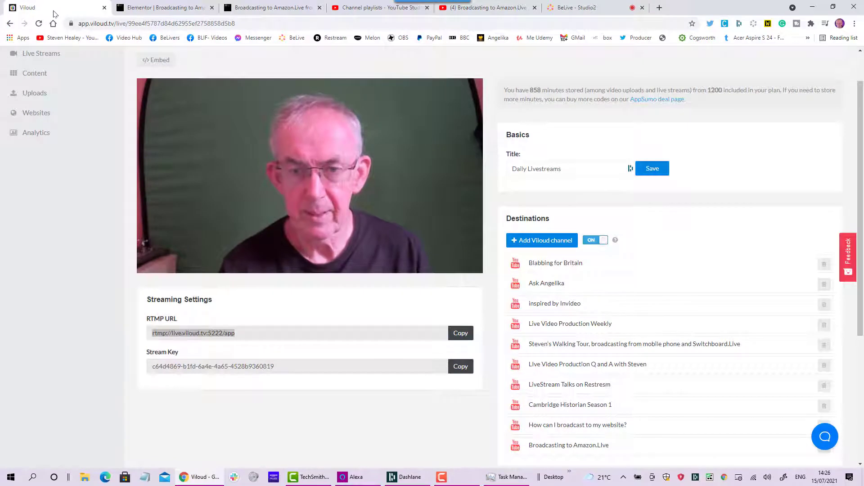
click(133, 8)
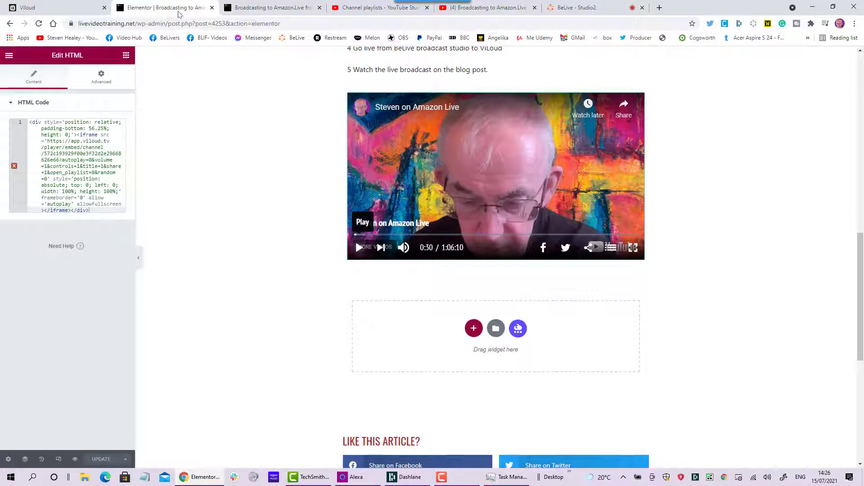
click(250, 16)
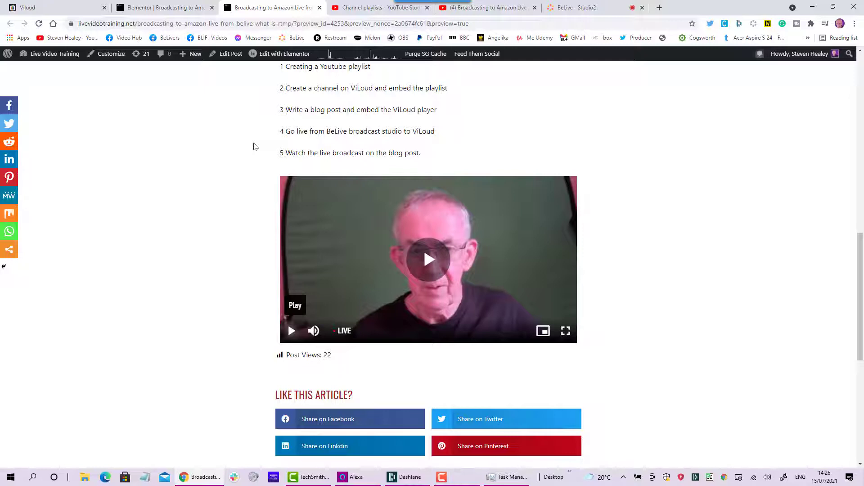
scroll(253, 146, up, 1)
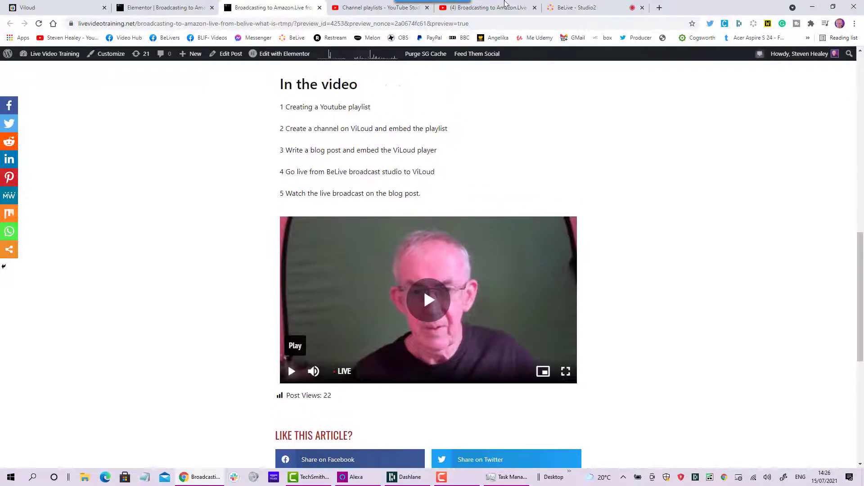
Step: Show the presenter's name banner on the camera feed in BeLive Studio and switch that feed to solo
click(586, 7)
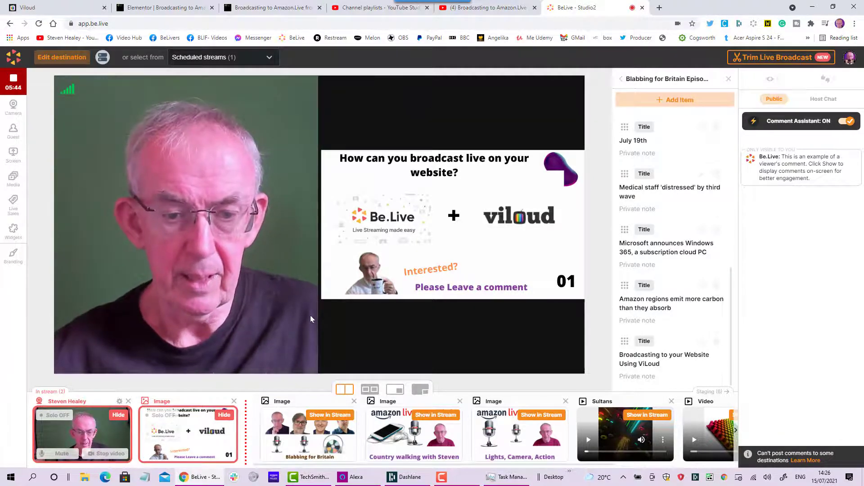
click(119, 402)
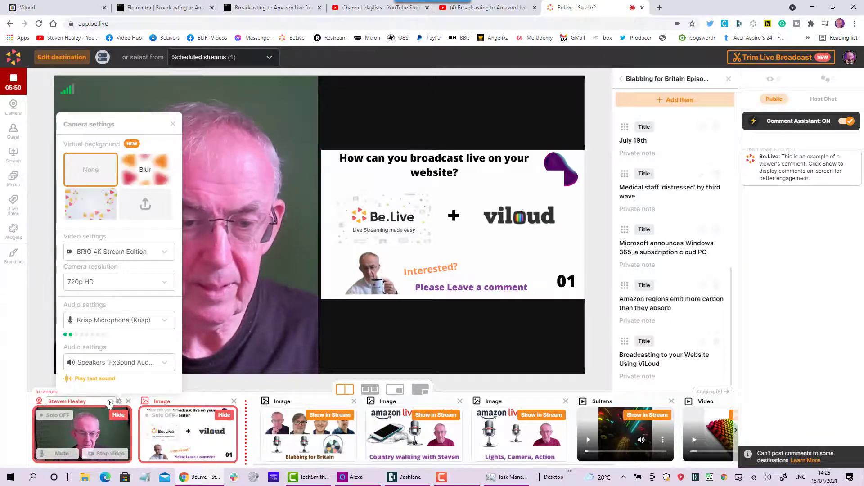
click(110, 403)
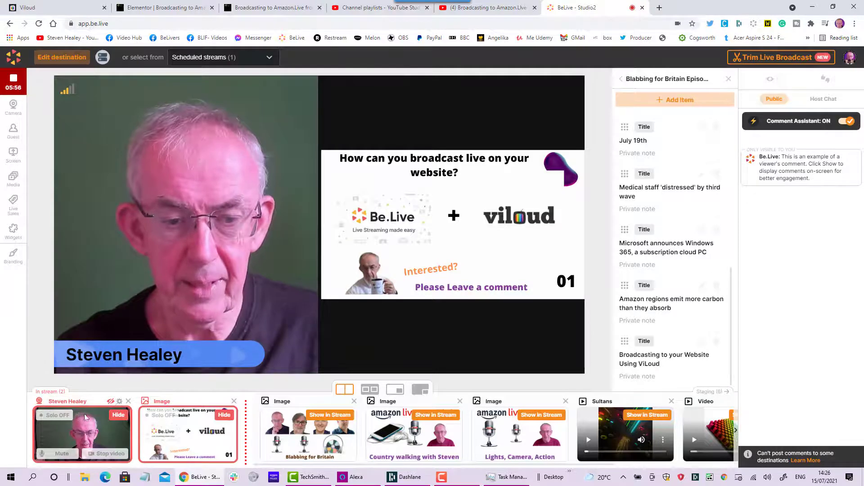
click(70, 419)
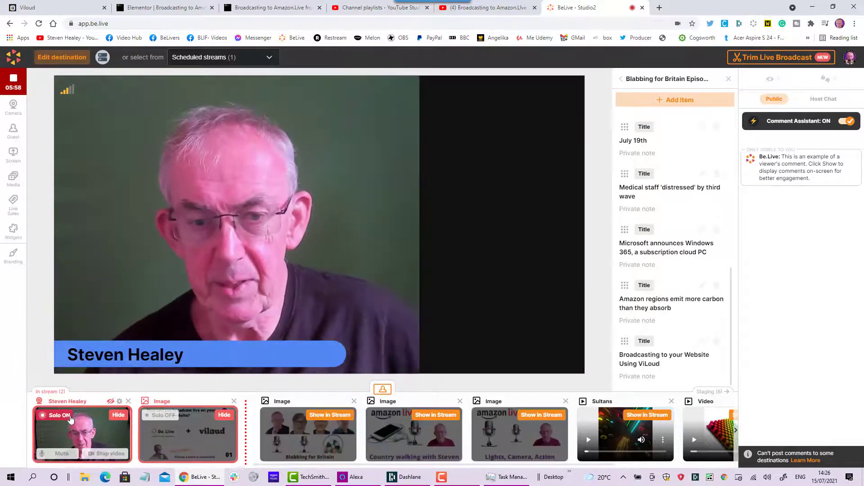